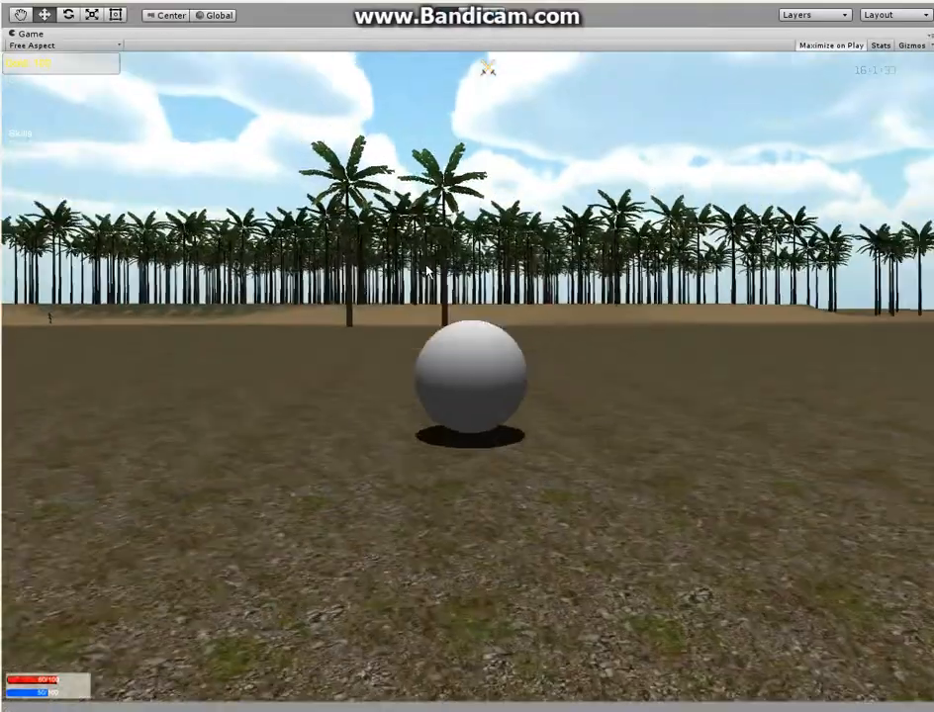
Play-test the running game by rolling the ball to the green tree and chopping it, and exit play mode
key("w")
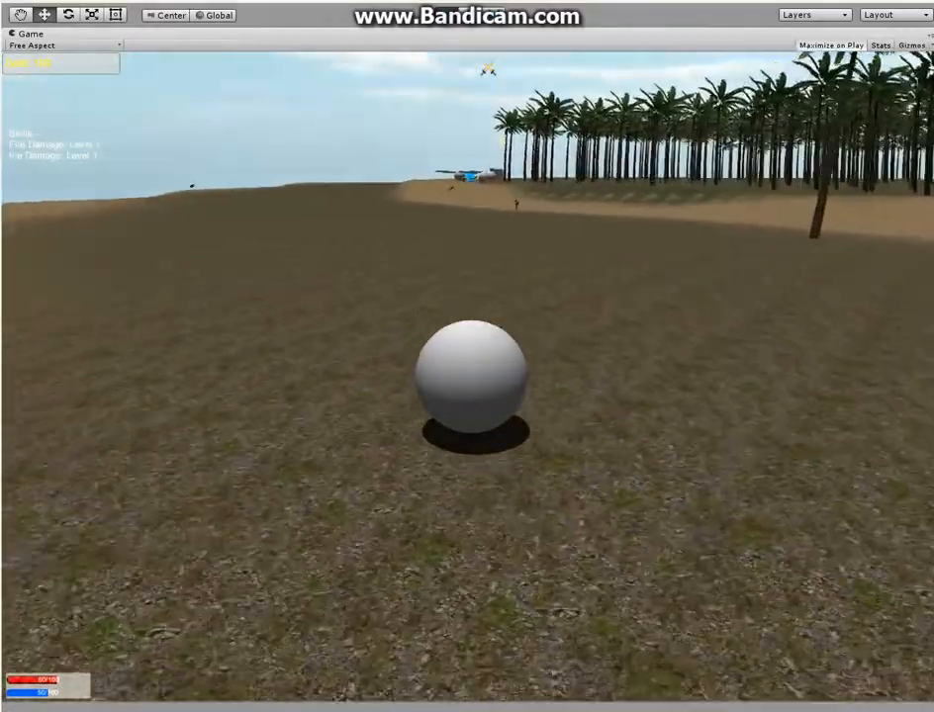
key("w")
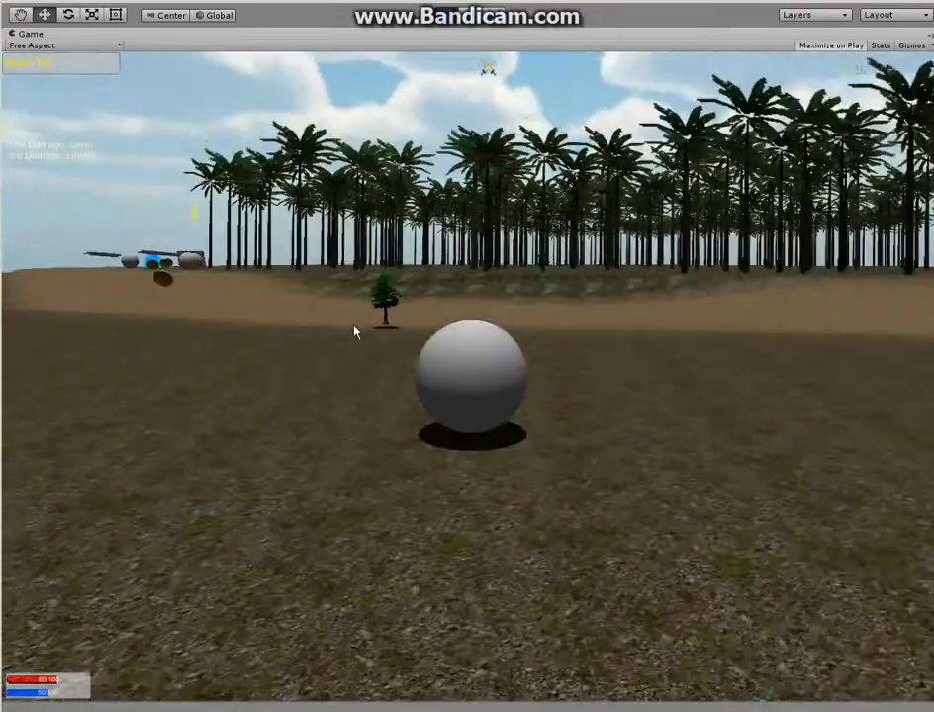
key("w")
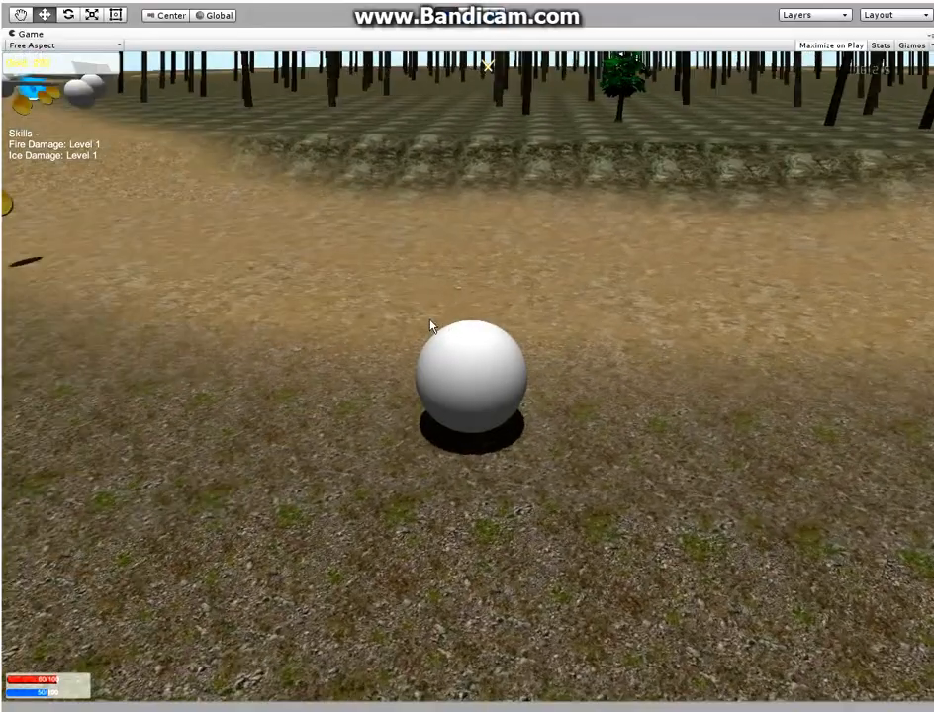
key("w")
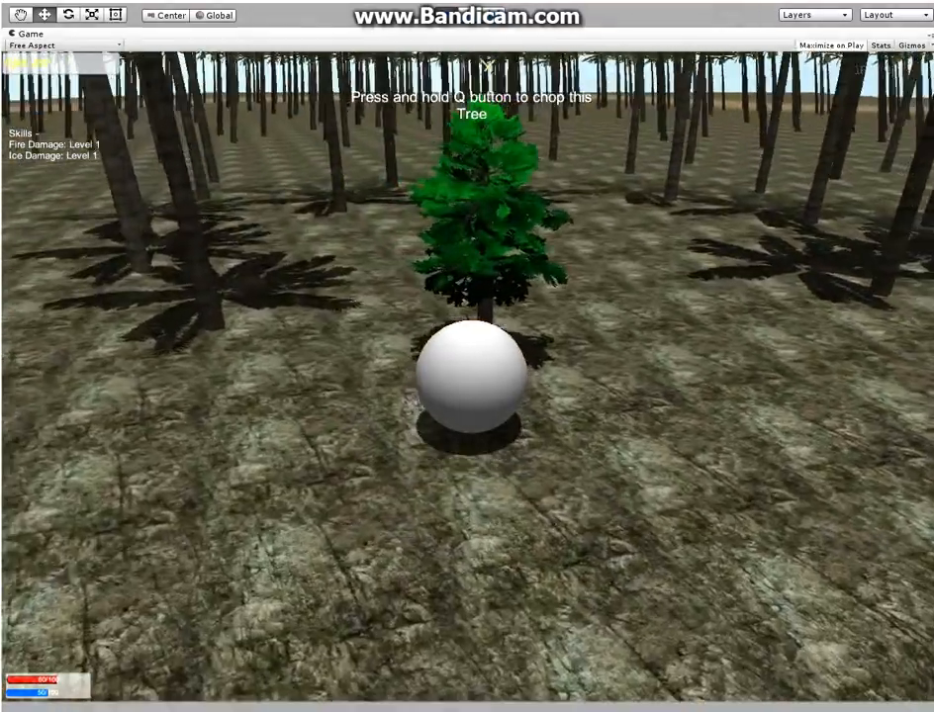
key("w")
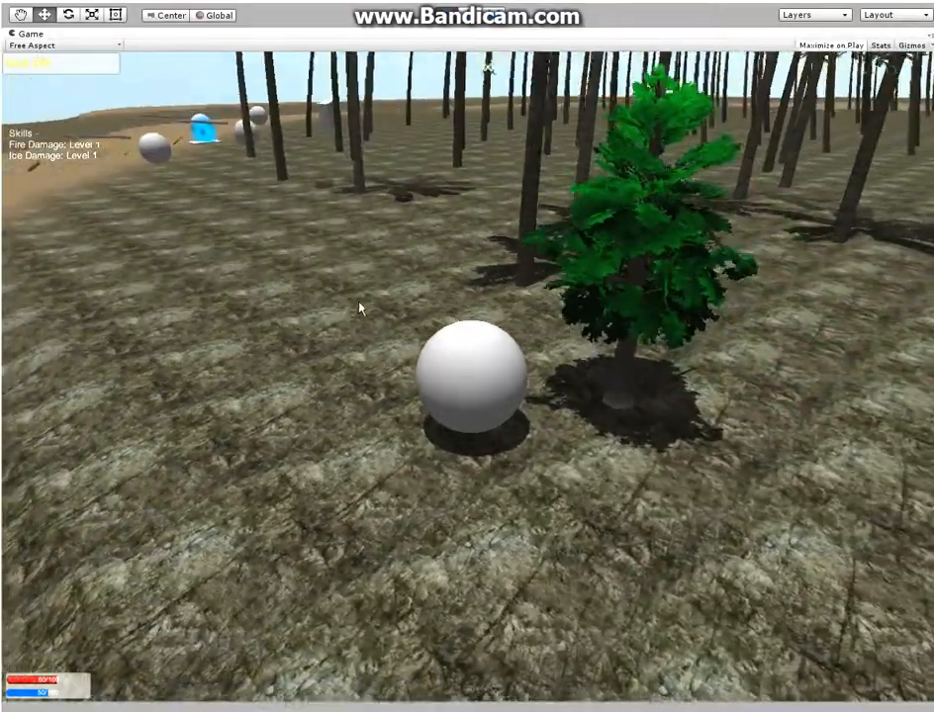
key("q")
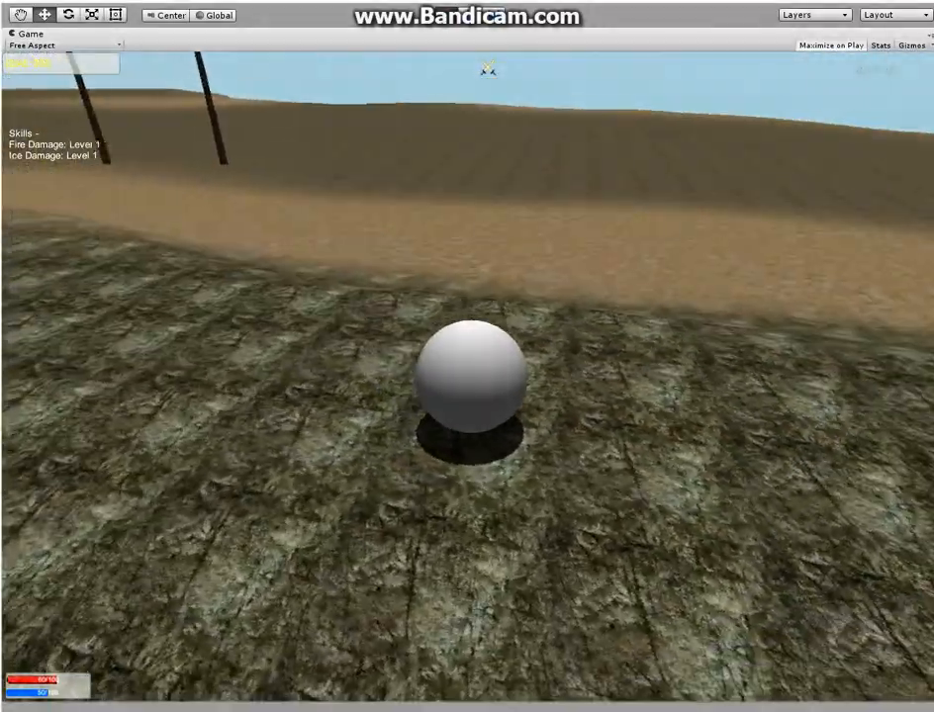
key("w")
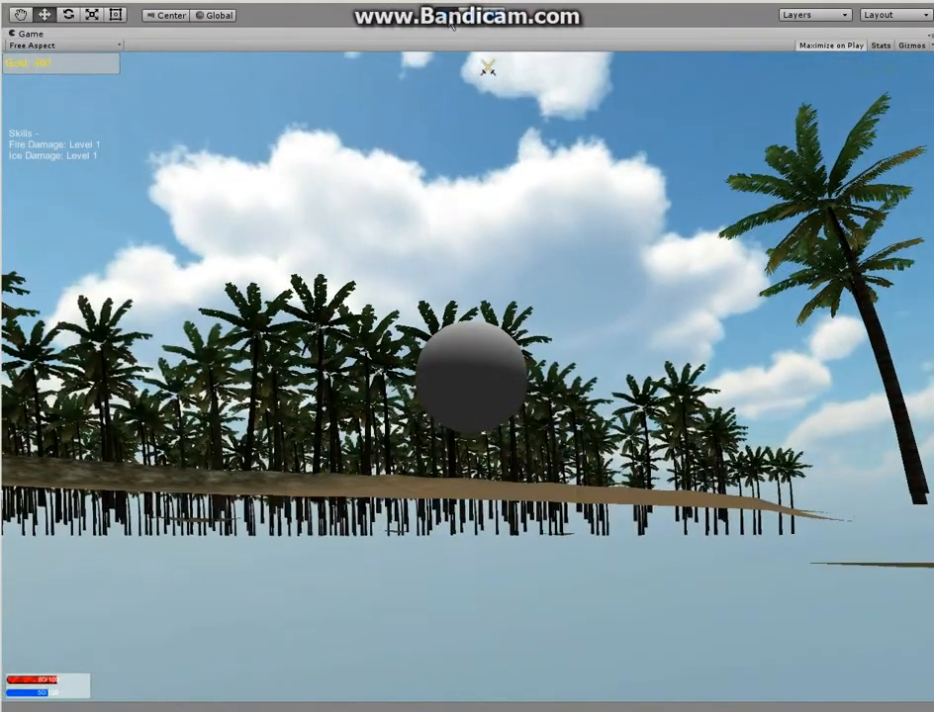
left_click(450, 16)
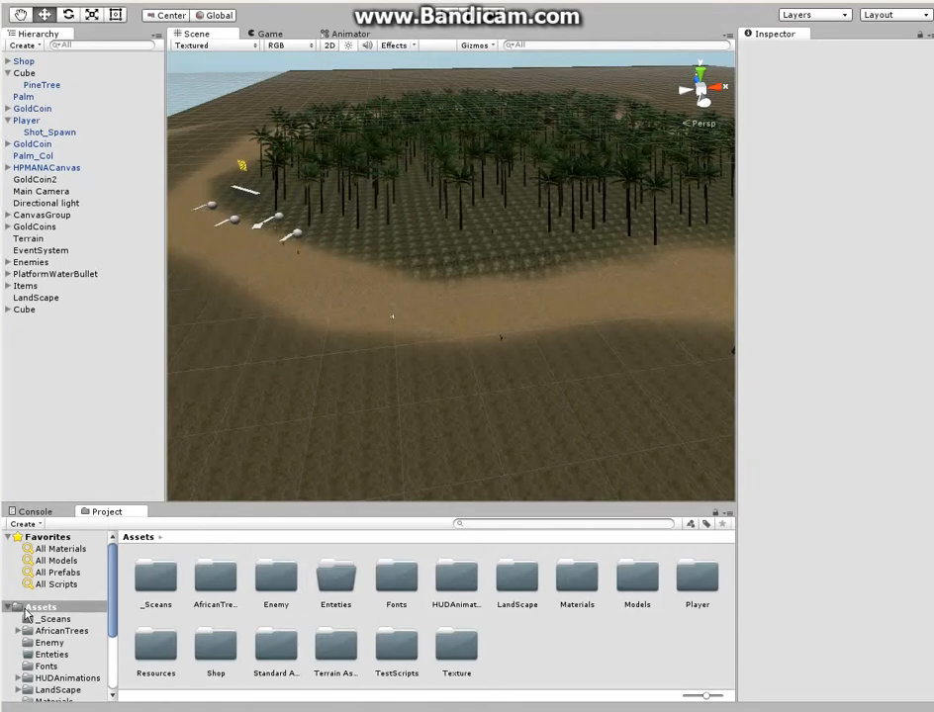
Create a folder named youTube inside Assets and open it
right_click(506, 640)
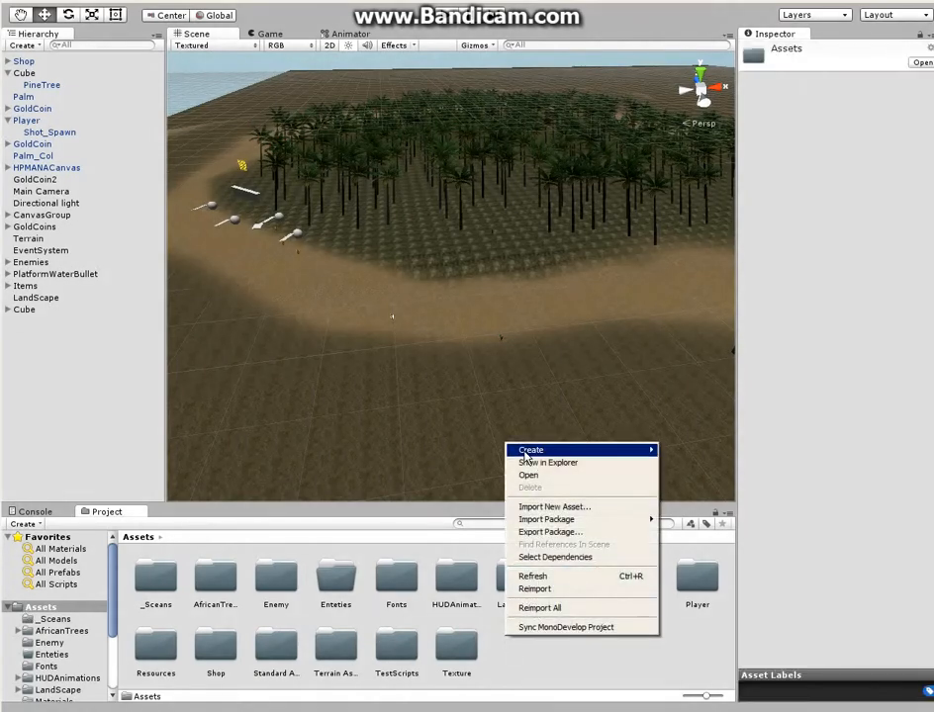
mouse_move(529, 453)
left_click(702, 456)
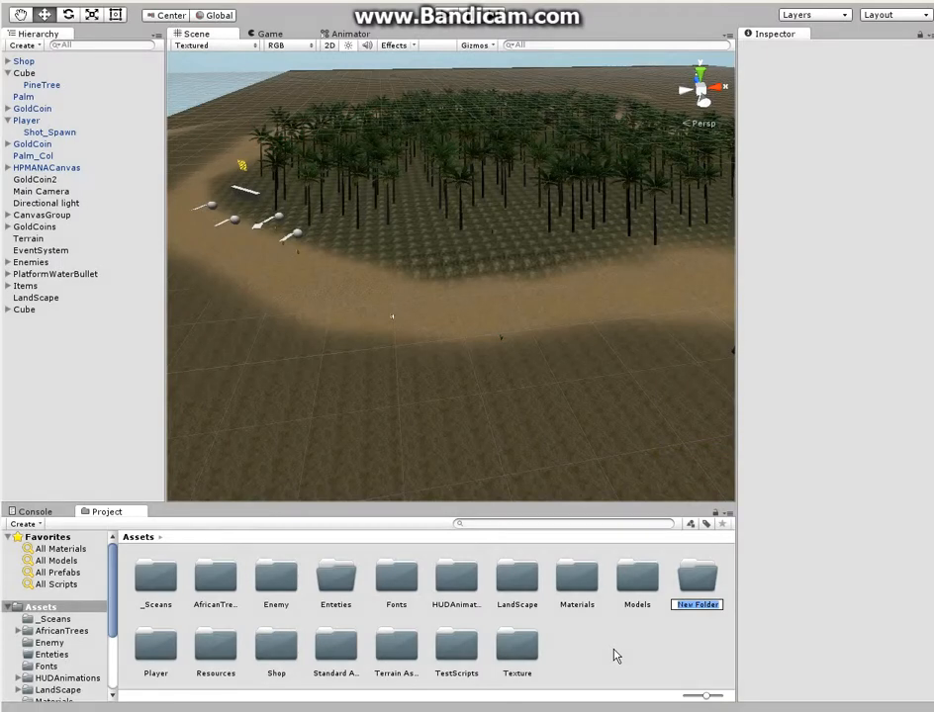
type("youTube")
key("Return")
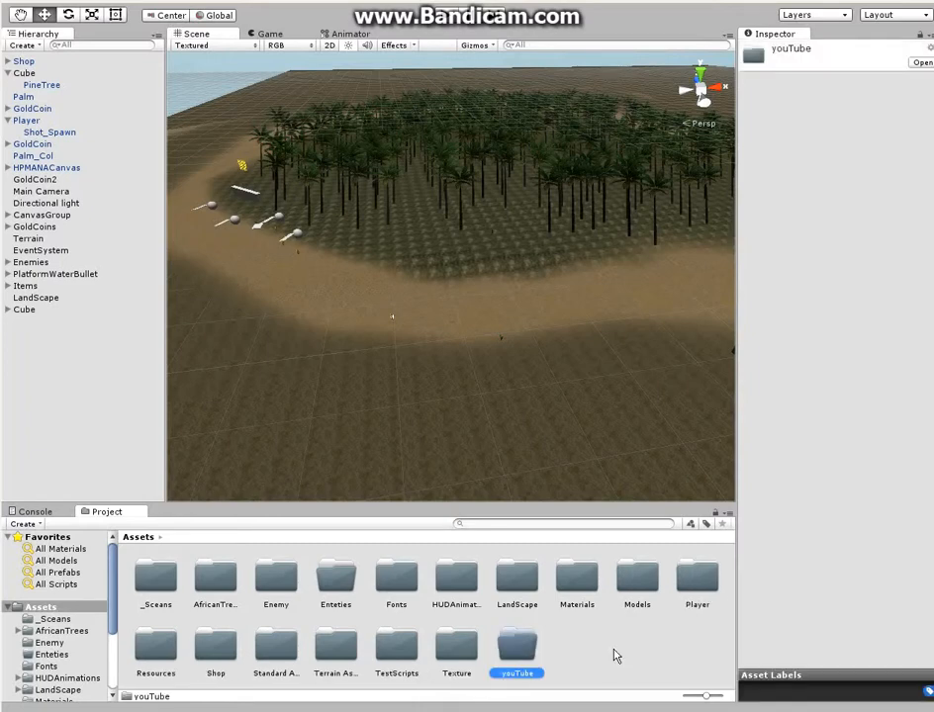
double_click(517, 648)
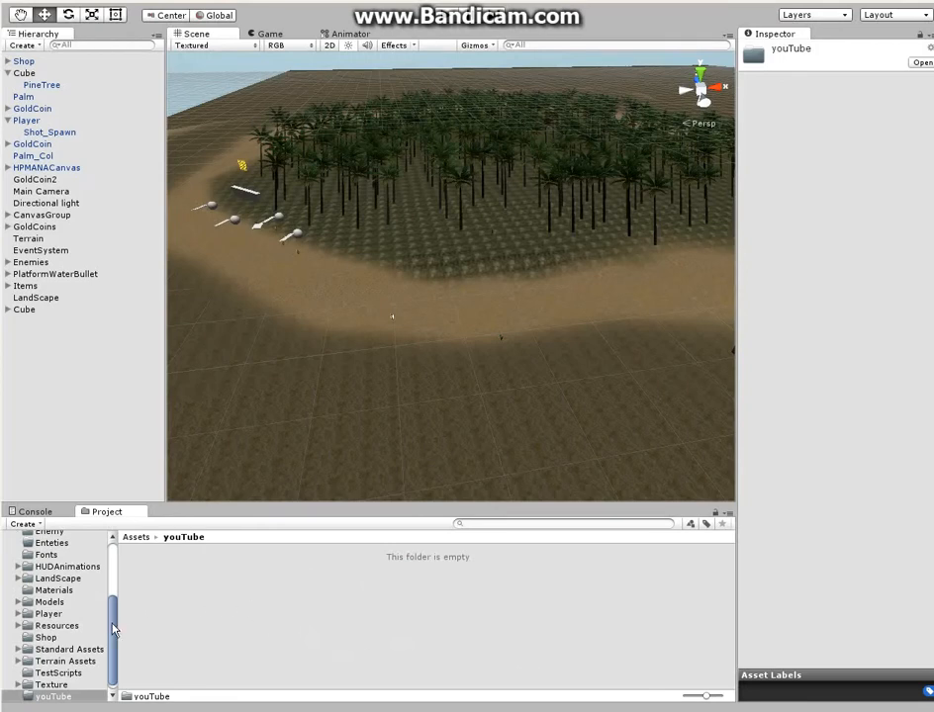
Look through the project's asset folders, examine the contents of HUDAnimations, and return to the youTube folder
mouse_move(113, 629)
left_mouse_down()
mouse_move(112, 618)
mouse_move(113, 639)
left_mouse_up()
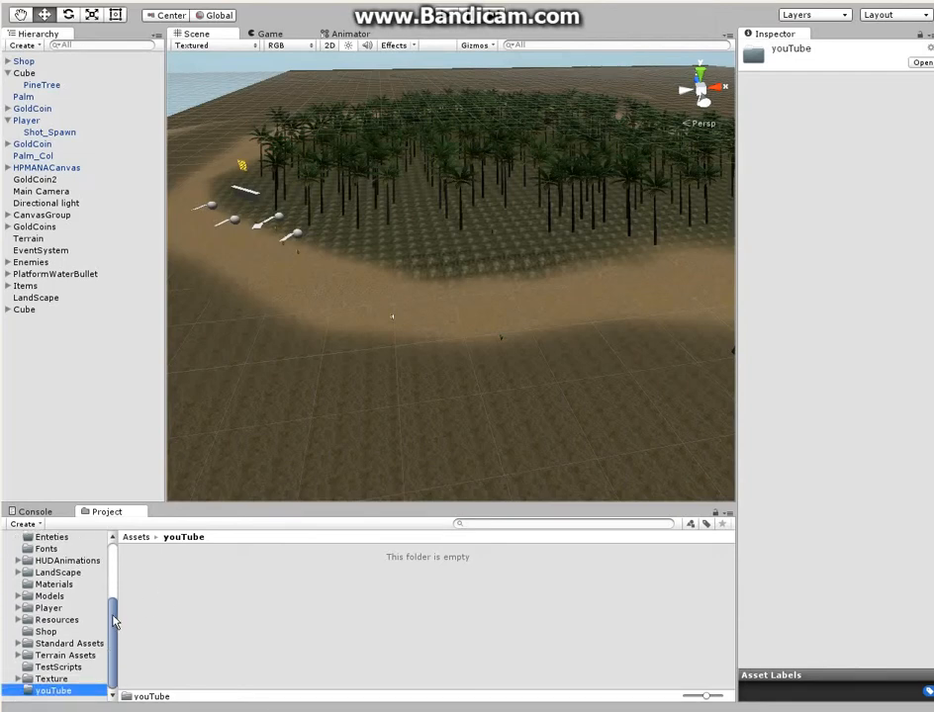
left_click_drag(113, 622, 112, 593)
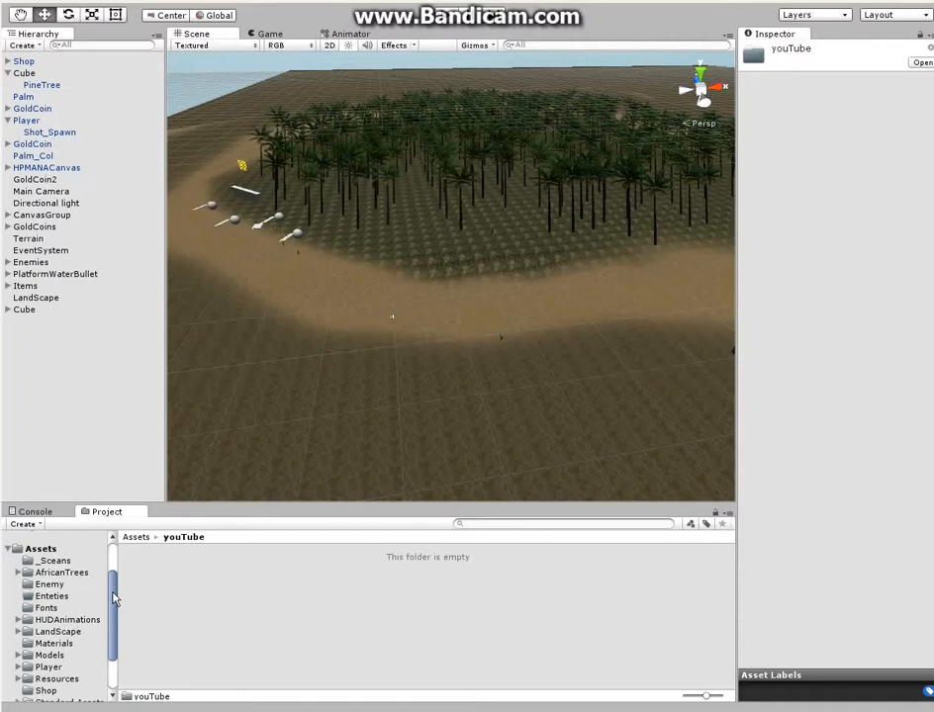
scroll(114, 593, "up", 1)
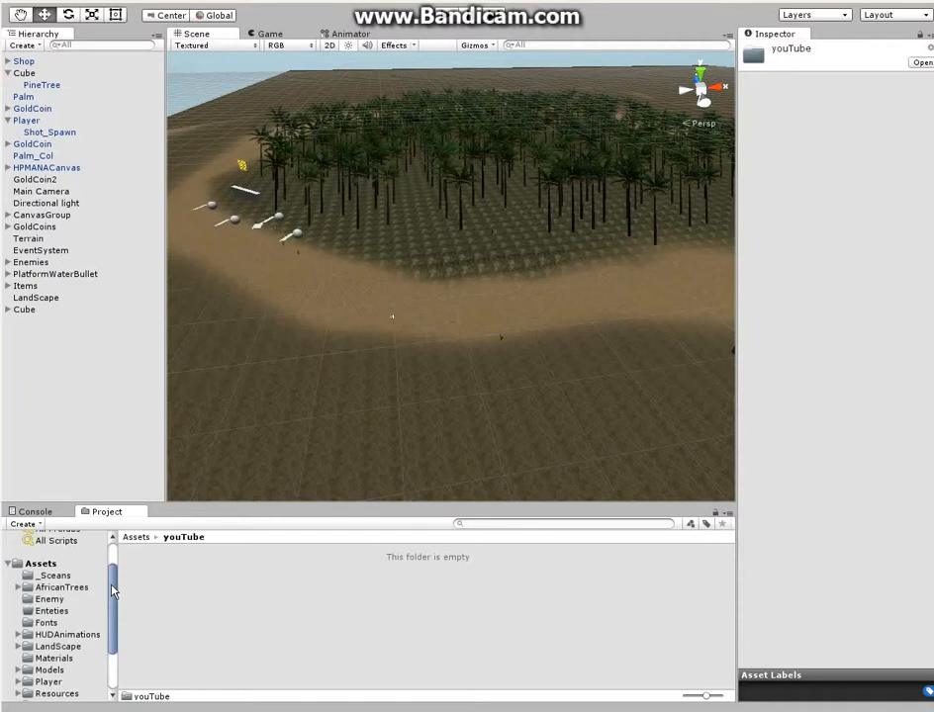
scroll(119, 592, "down", 2)
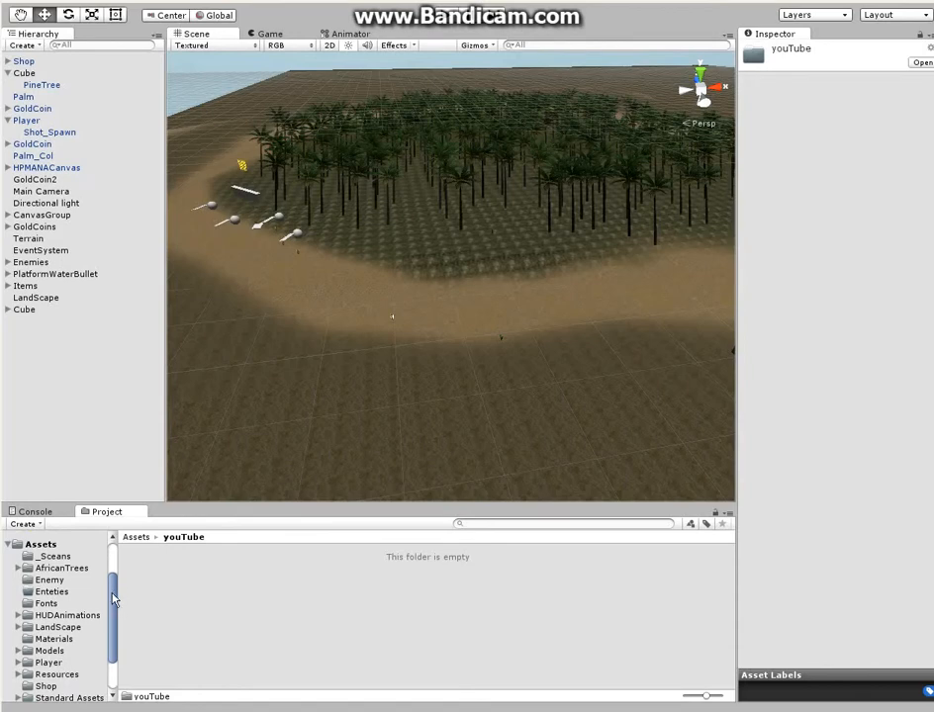
mouse_move(112, 600)
left_mouse_down()
mouse_move(111, 590)
mouse_move(115, 607)
left_mouse_up()
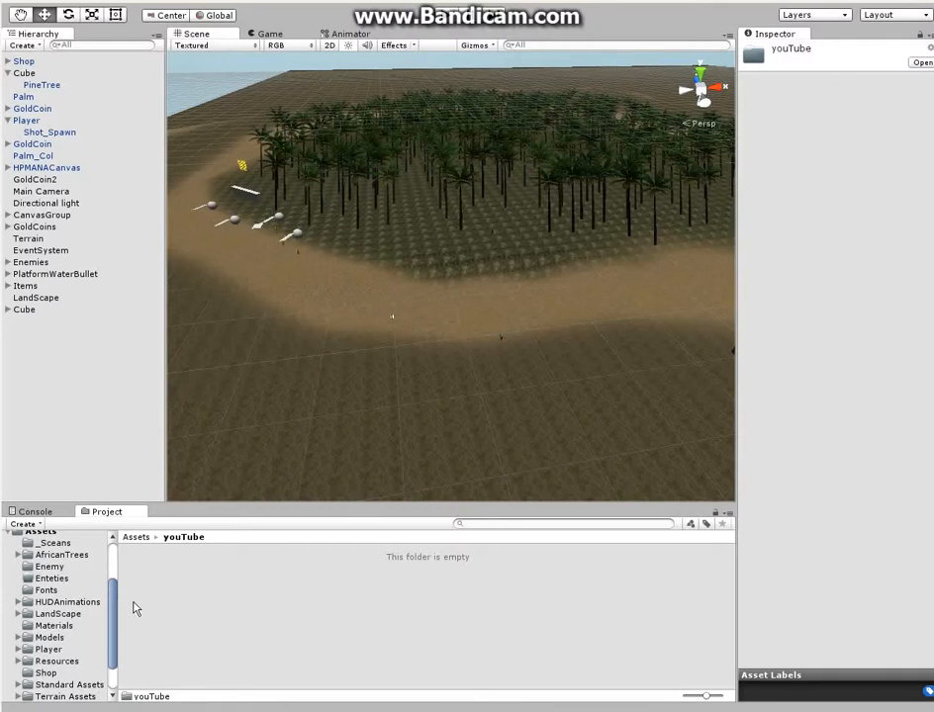
scroll(114, 605, "up", 1)
scroll(114, 603, "up", 1)
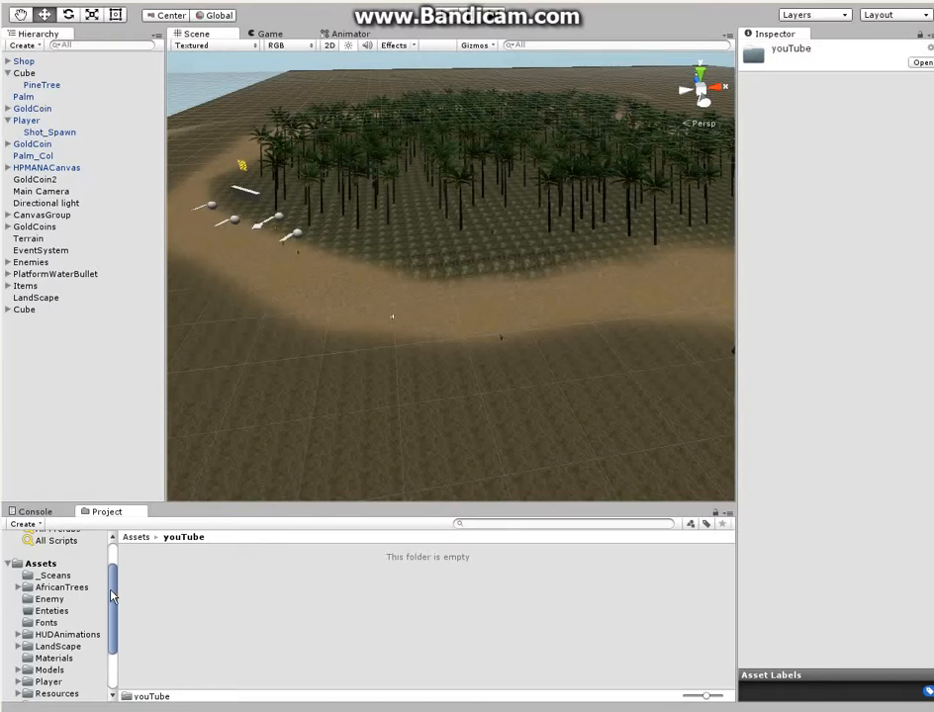
mouse_move(112, 595)
left_mouse_down()
mouse_move(113, 579)
mouse_move(113, 598)
left_mouse_up()
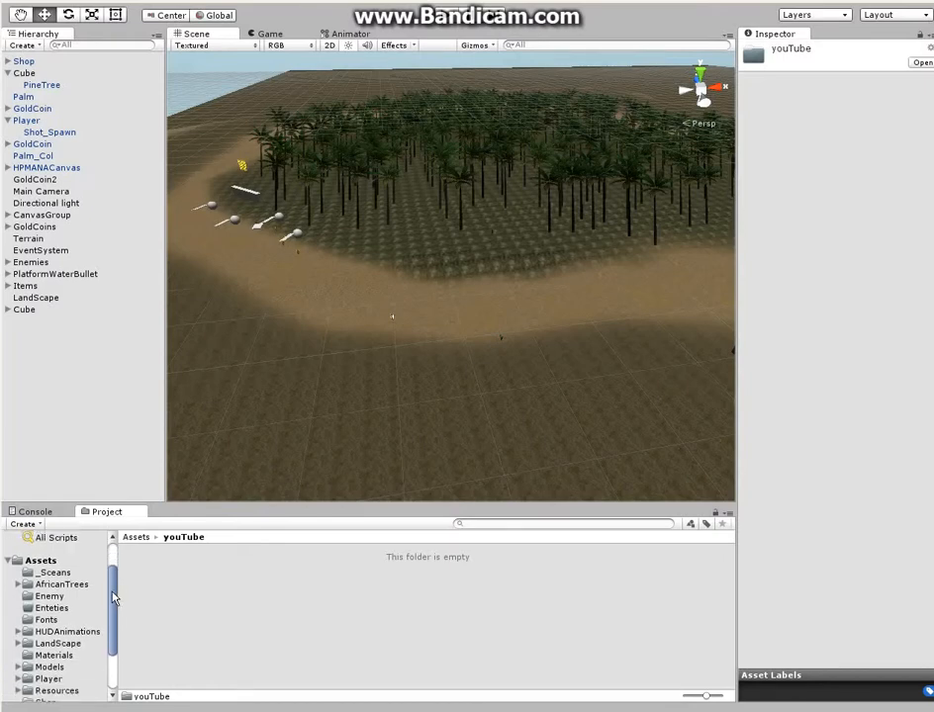
left_click(75, 634)
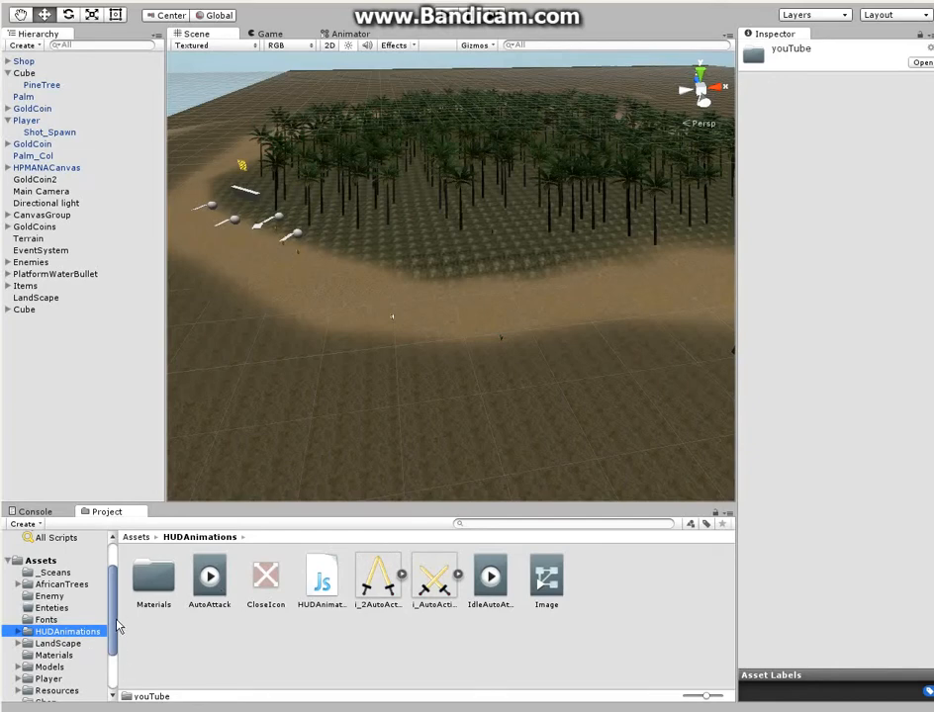
scroll(119, 643, "down", 3)
left_click(65, 691)
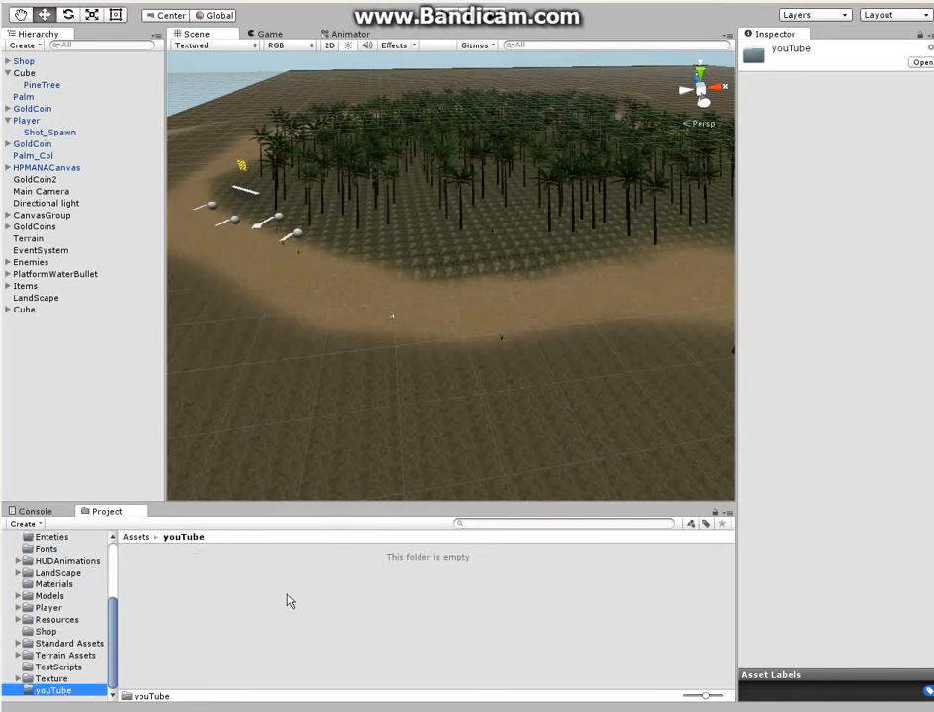
Add a new UI Canvas to the scene at the root of the hierarchy
left_click(41, 342)
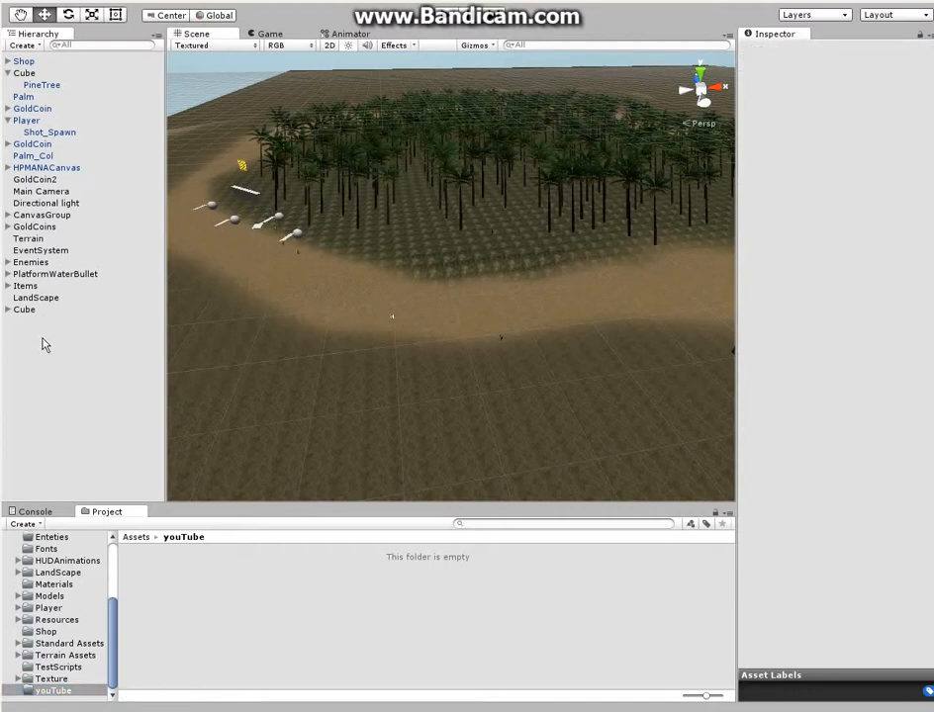
right_click(40, 342)
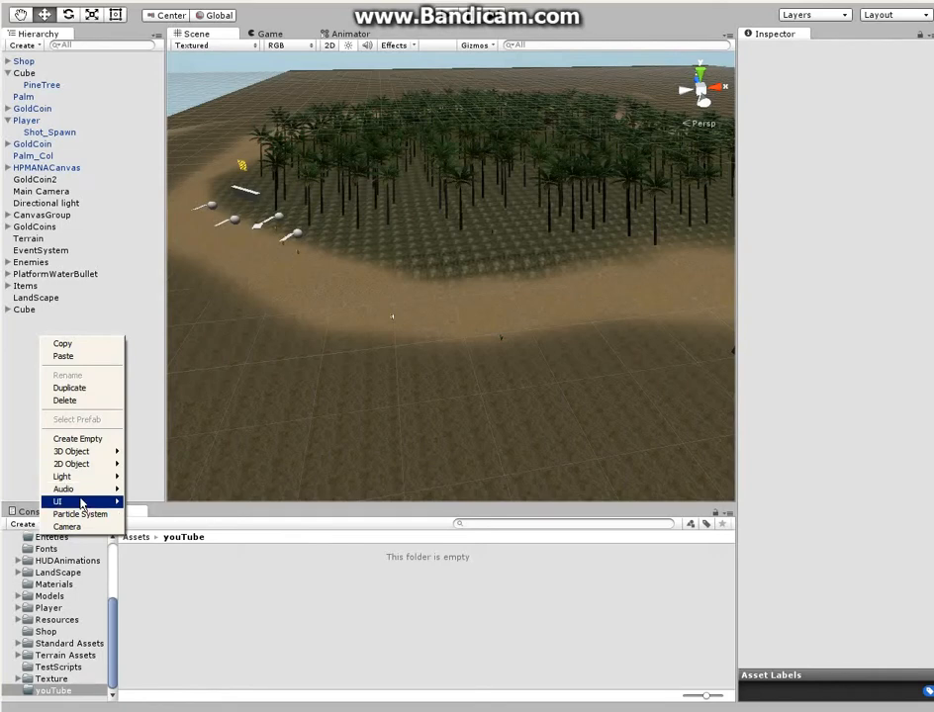
mouse_move(109, 502)
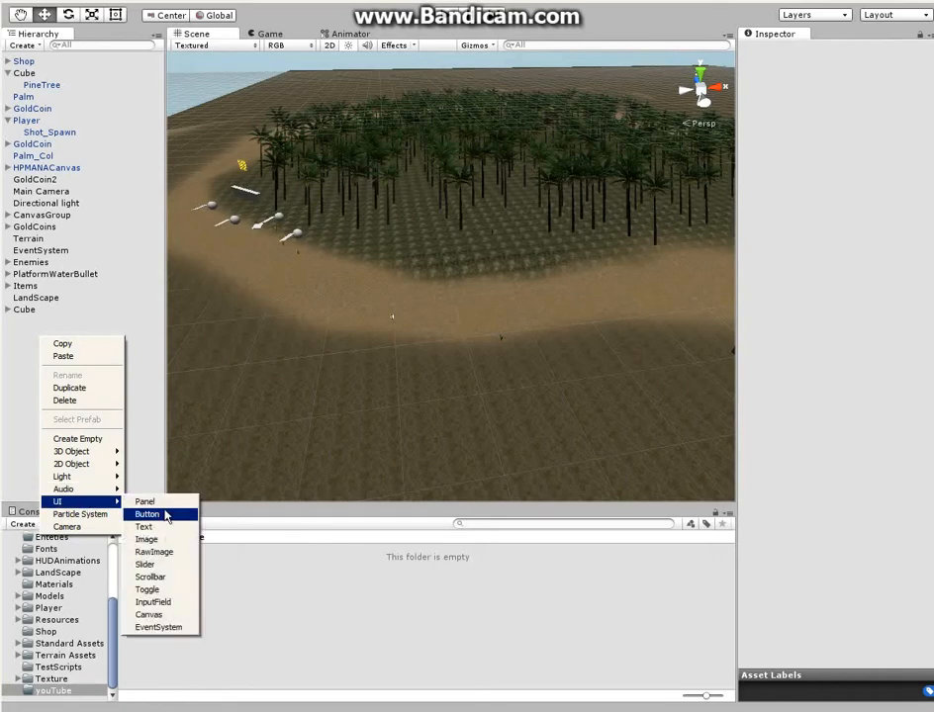
left_click(147, 616)
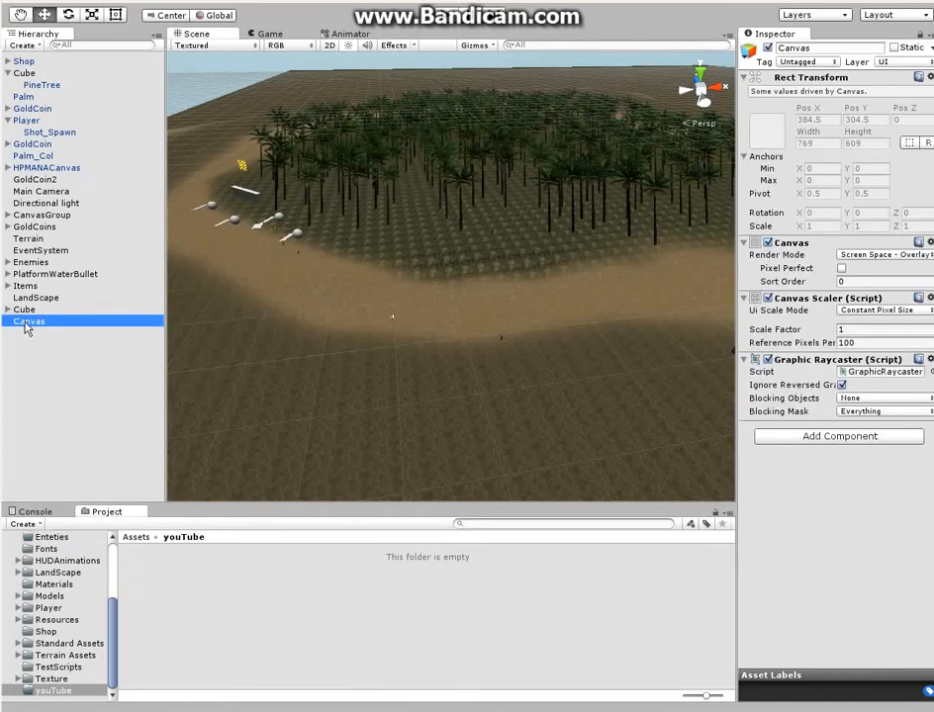
Add a UI Image as a child of the new Canvas and rename it ImageAnimation
right_click(27, 329)
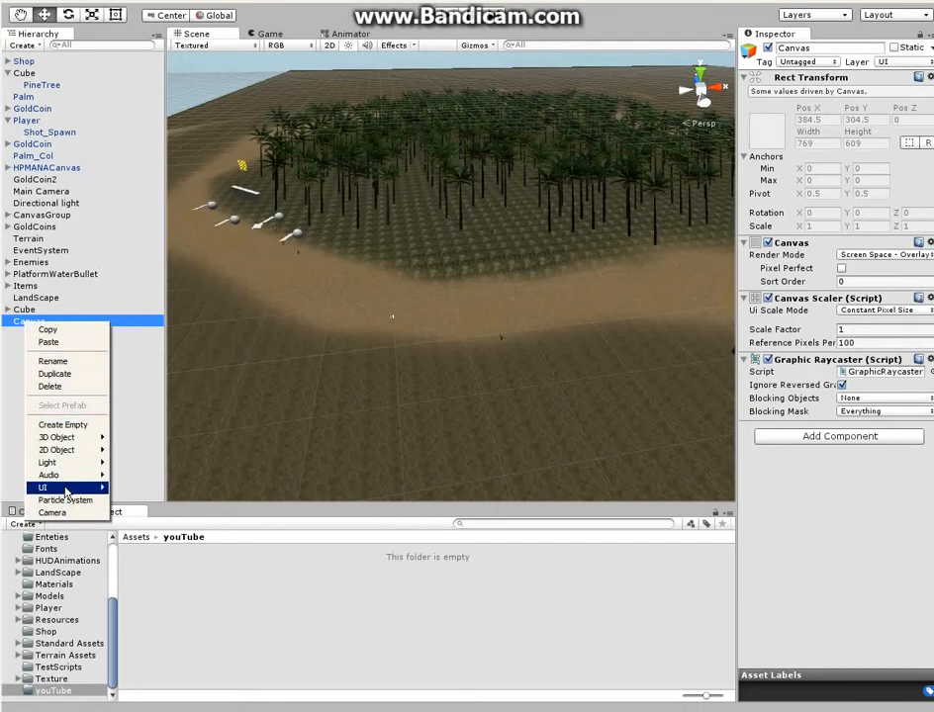
mouse_move(70, 487)
left_click(133, 528)
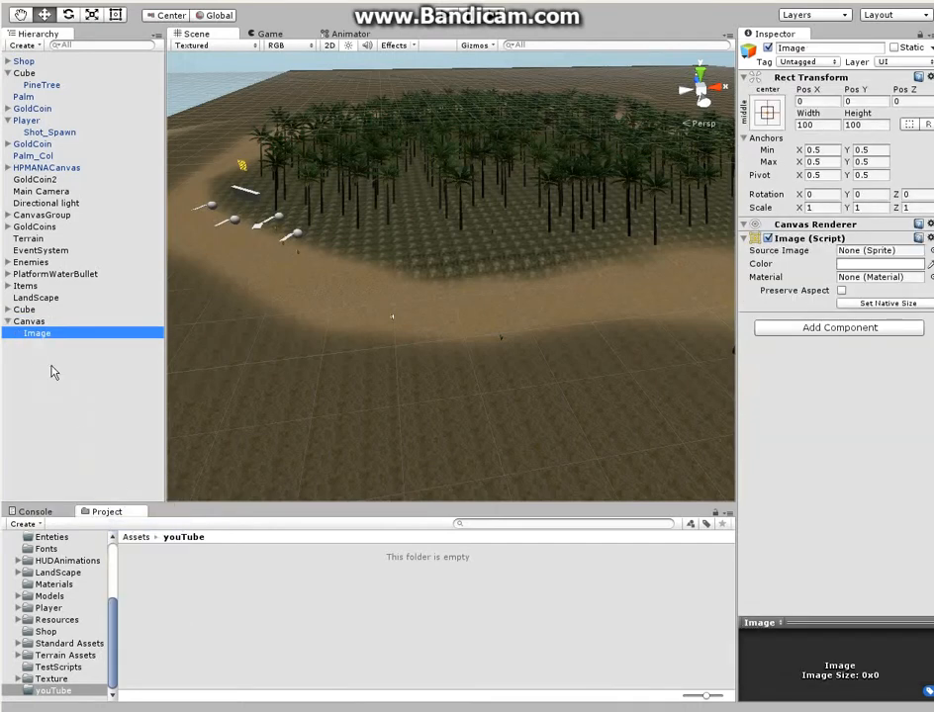
left_click(49, 334)
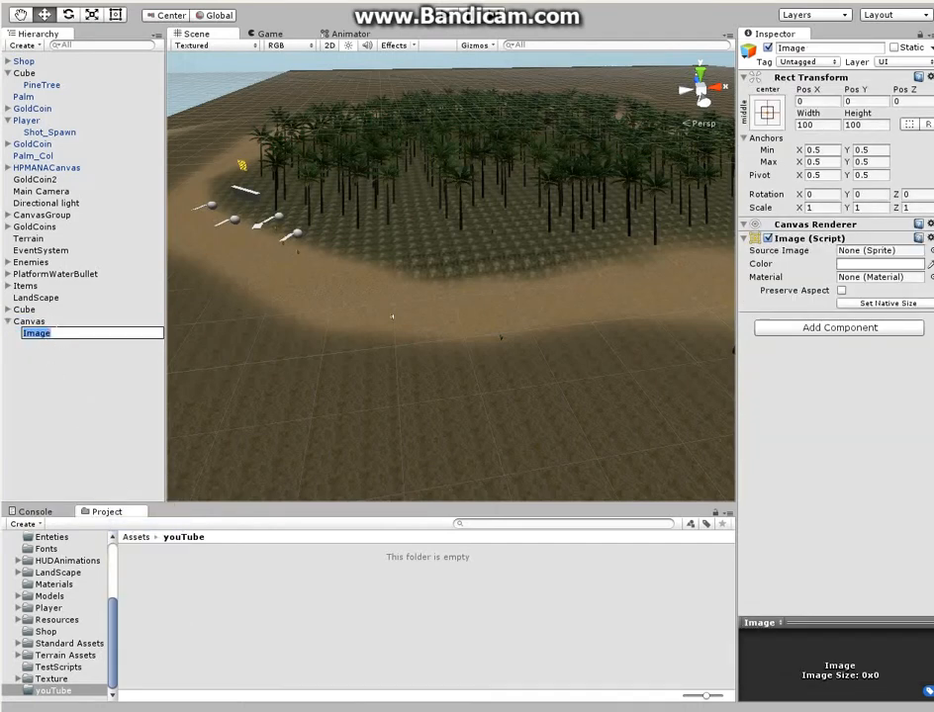
left_click(56, 331)
key("Return")
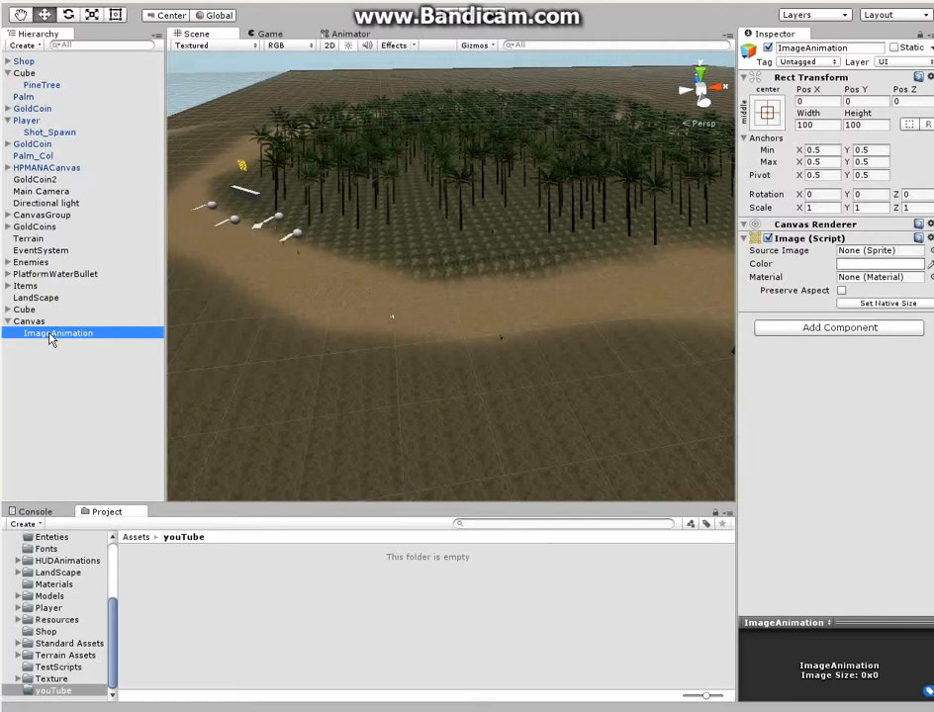
Add an Animator component to the ImageAnimation object
left_click(793, 329)
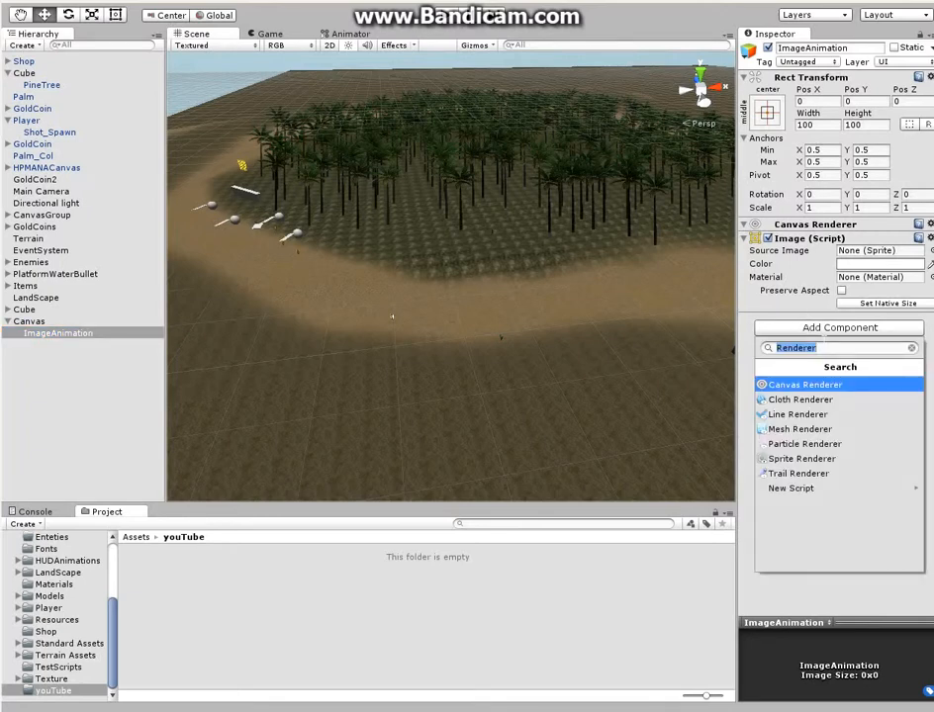
type("animato")
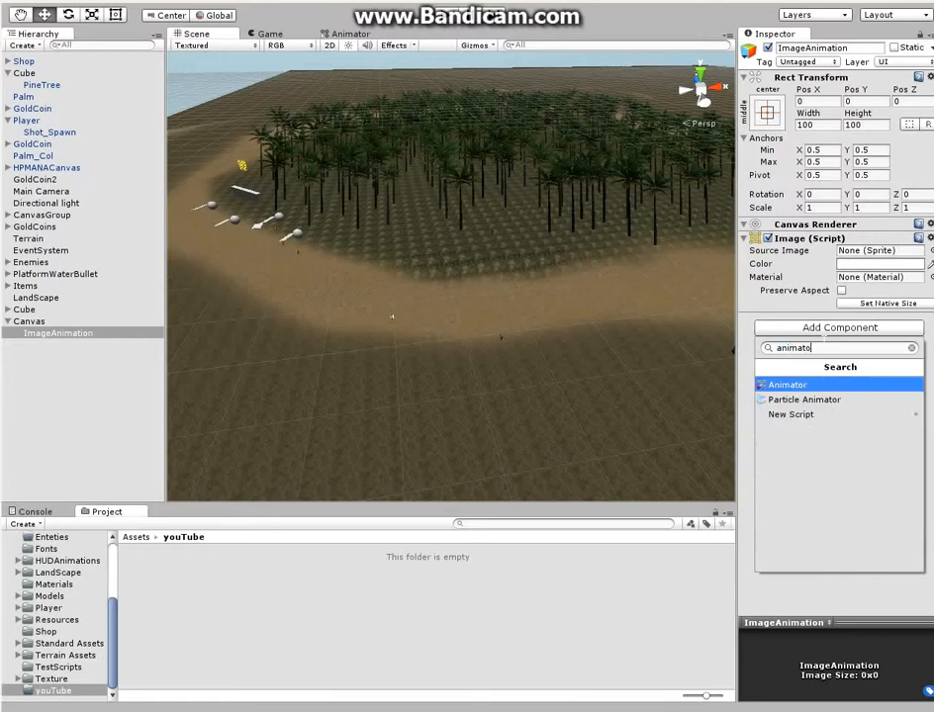
type("r")
left_click(788, 386)
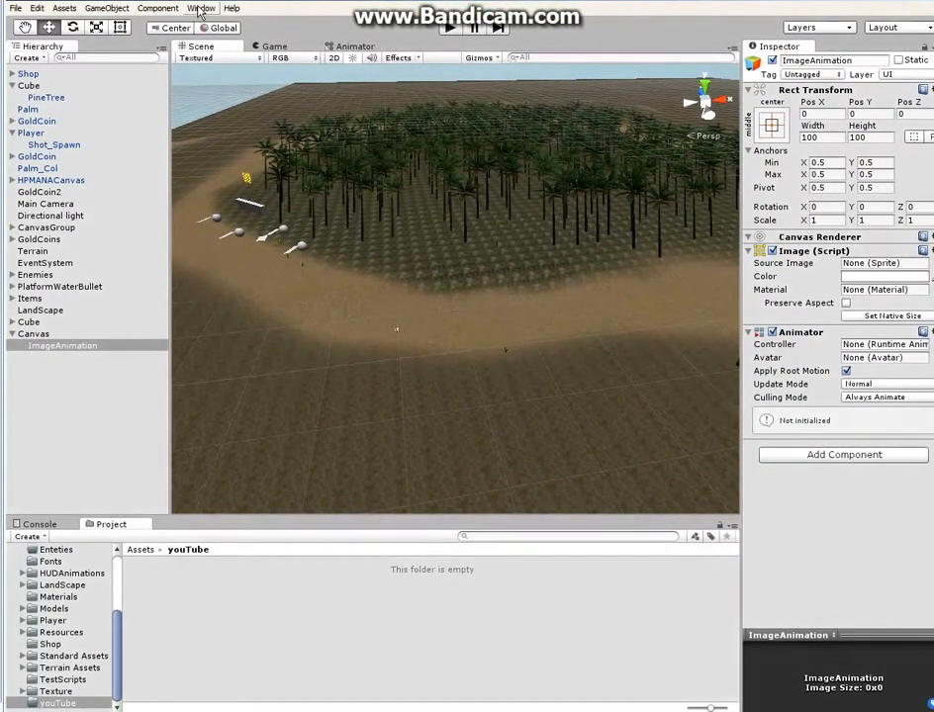
Open the Animation window, place it below the scene view, and select ImageAnimation as the object to animate
left_click(200, 9)
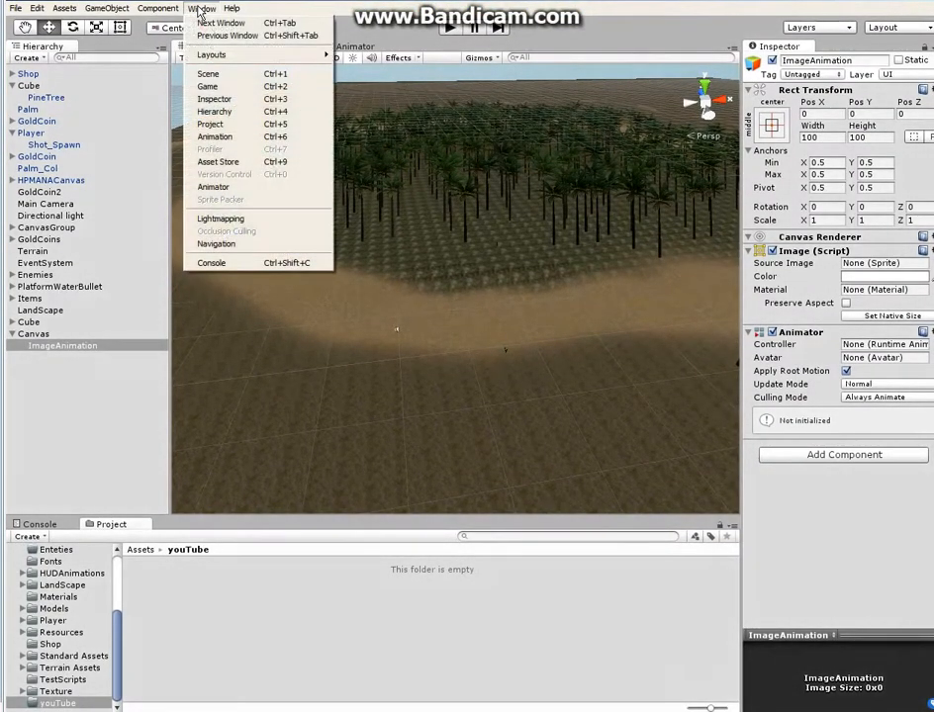
left_click(229, 141)
left_click_drag(215, 370, 261, 514)
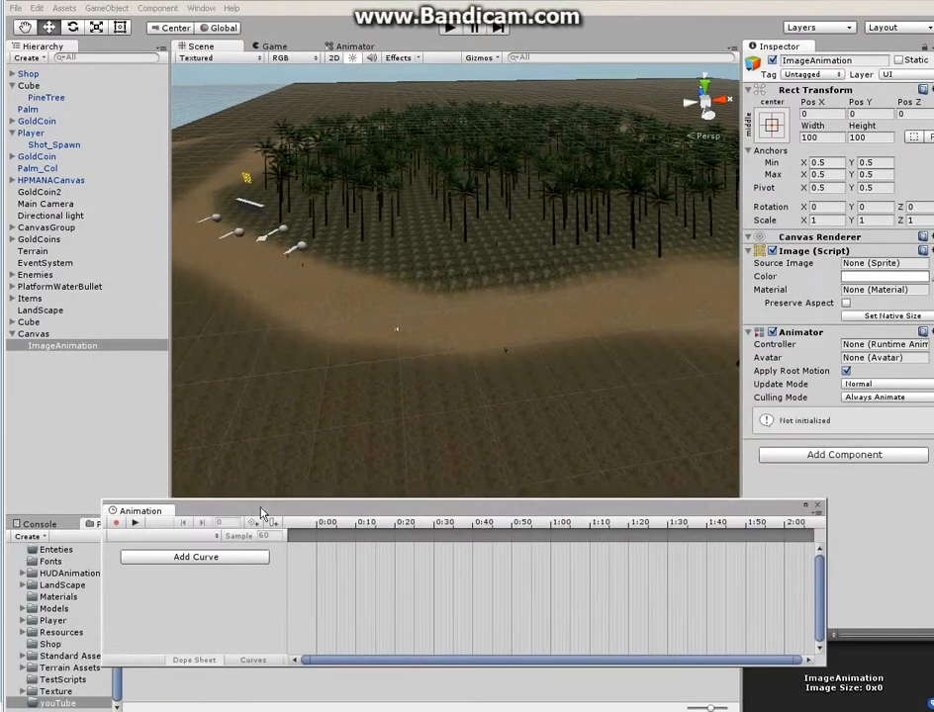
left_click(53, 354)
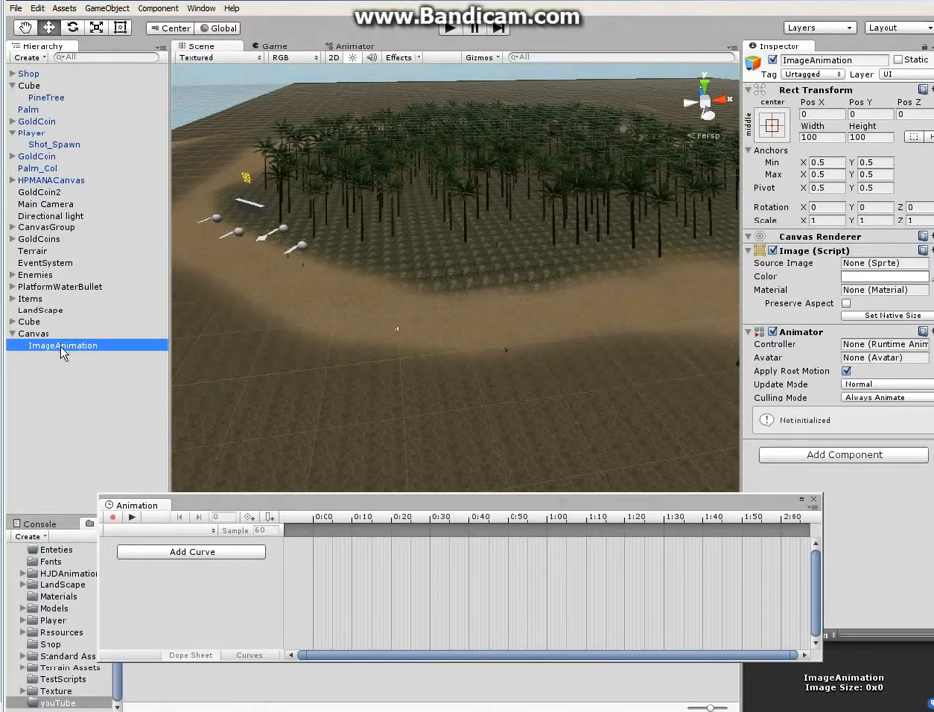
Switch the Scene view to 2D mode and frame the ImageAnimation object in it
left_click_drag(292, 497, 247, 479)
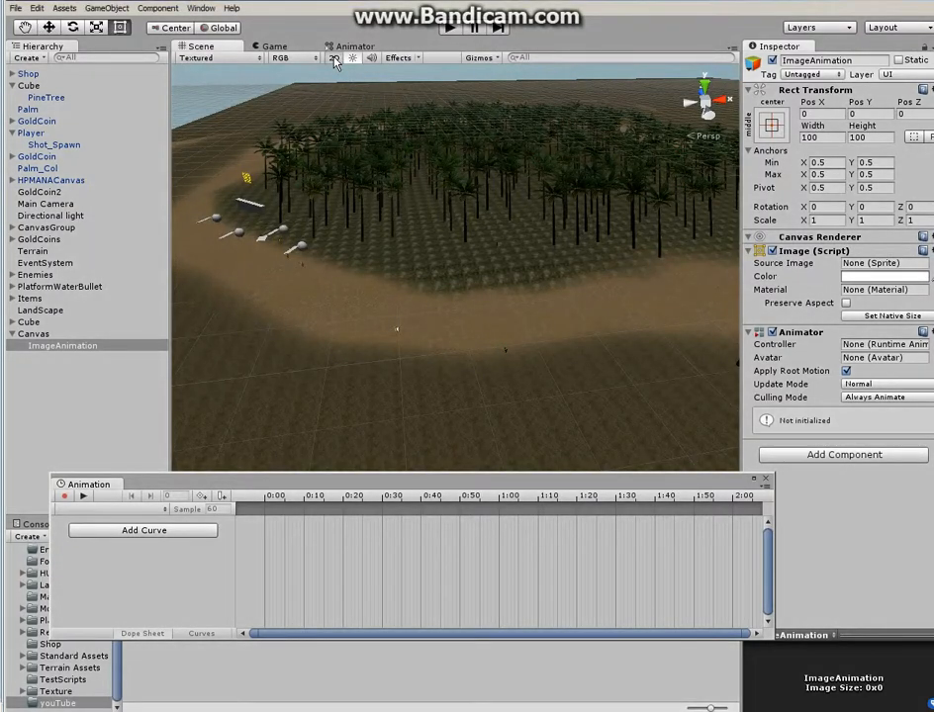
left_click(333, 57)
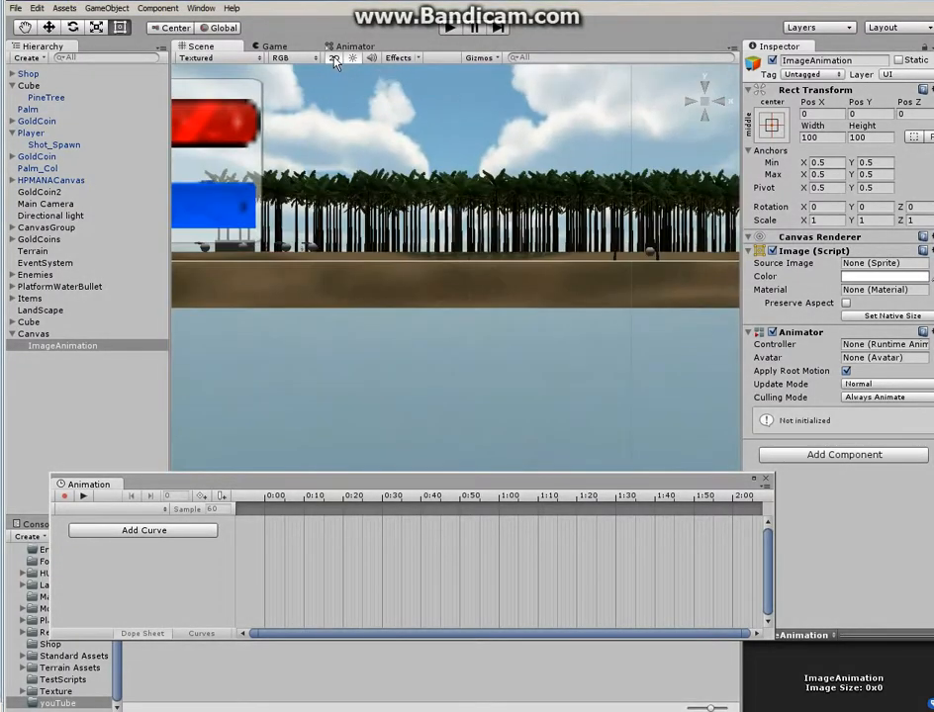
left_click(48, 352)
double_click(48, 353)
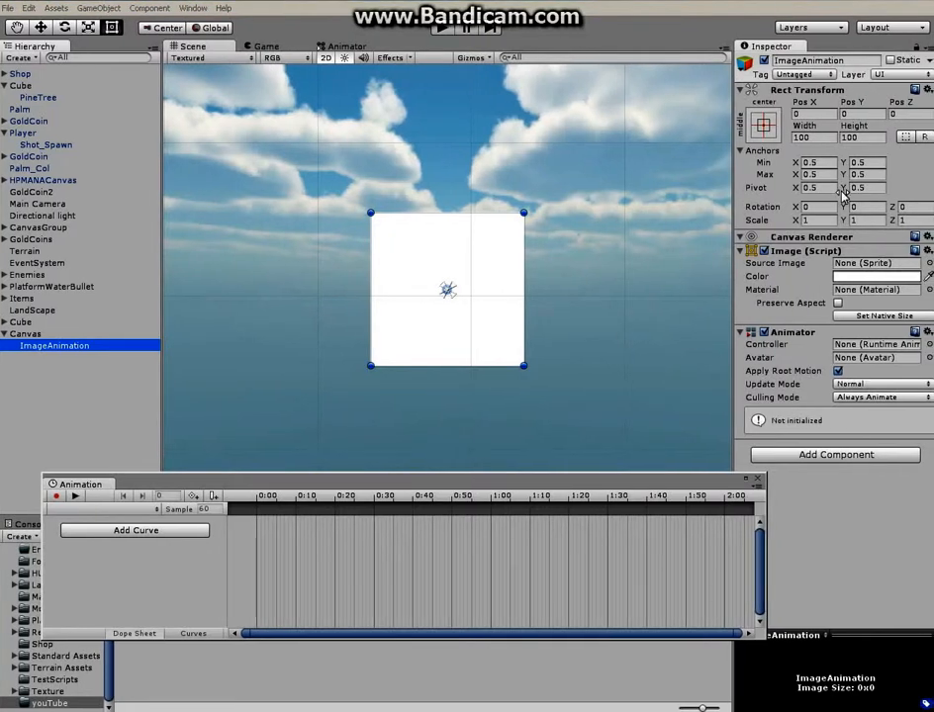
Assign the i_AutoActive sprite as the source image of ImageAnimation
left_click(928, 263)
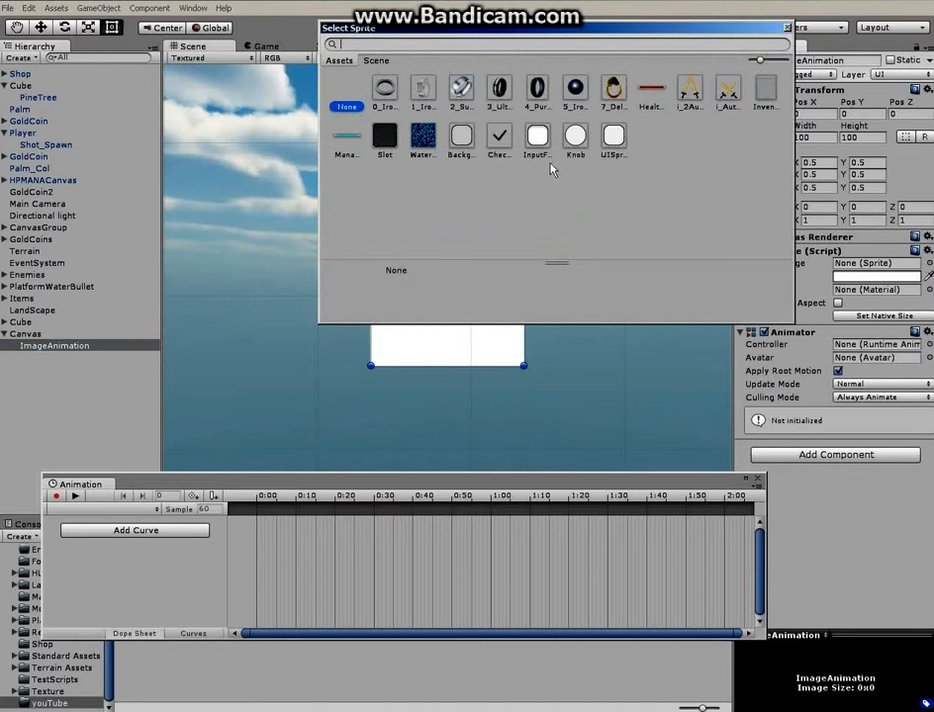
left_click_drag(669, 37, 636, 45)
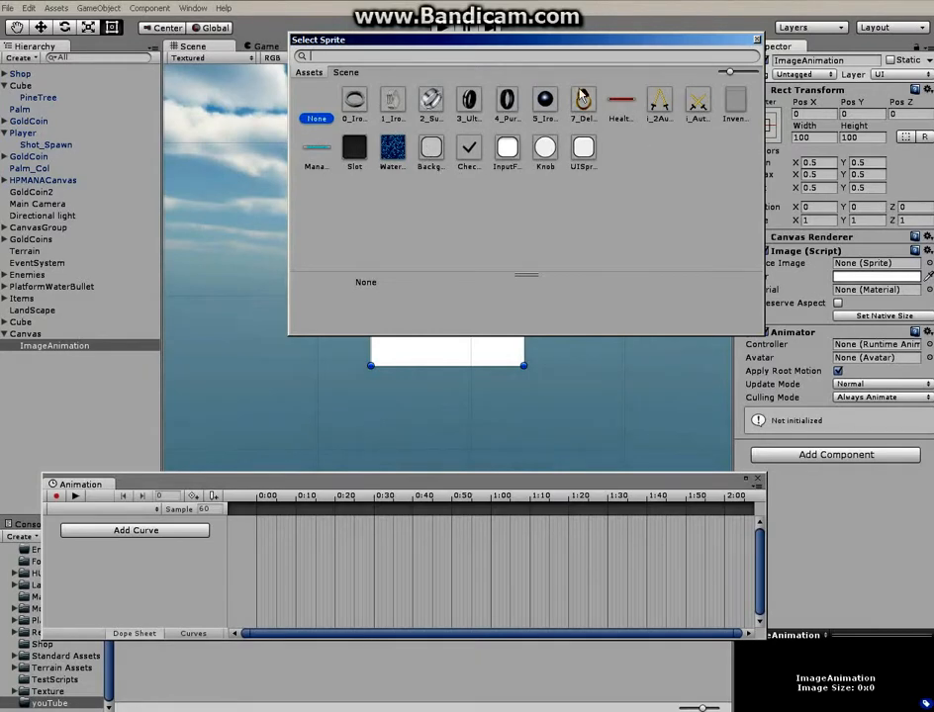
left_click(697, 103)
double_click(698, 103)
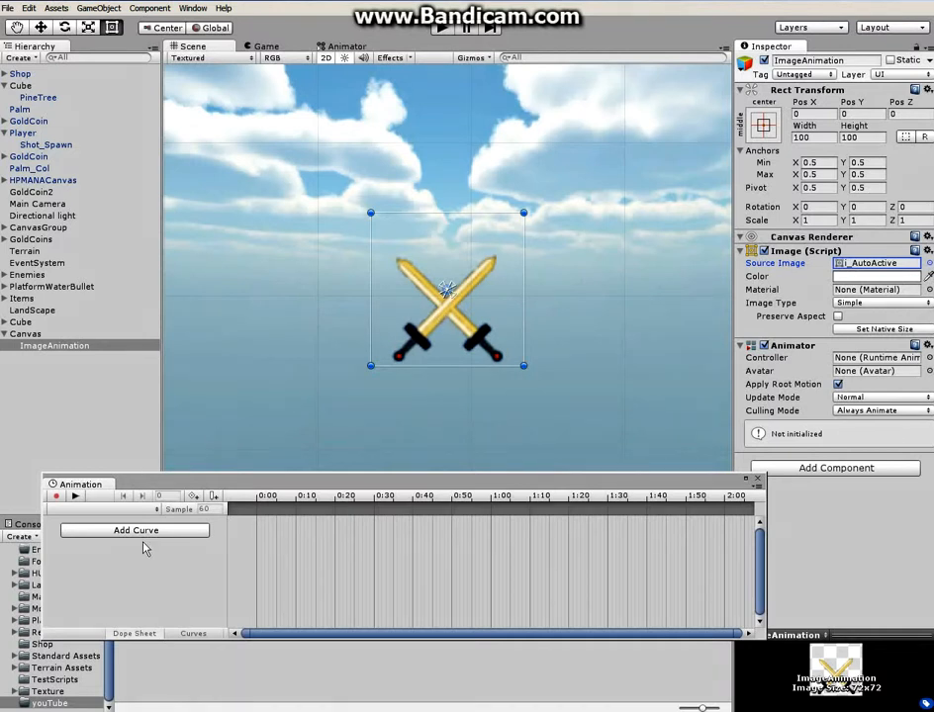
Create an animation clip for ImageAnimation and save it as Anim in the youTube folder, without adding a property curve
left_click_drag(262, 485, 265, 462)
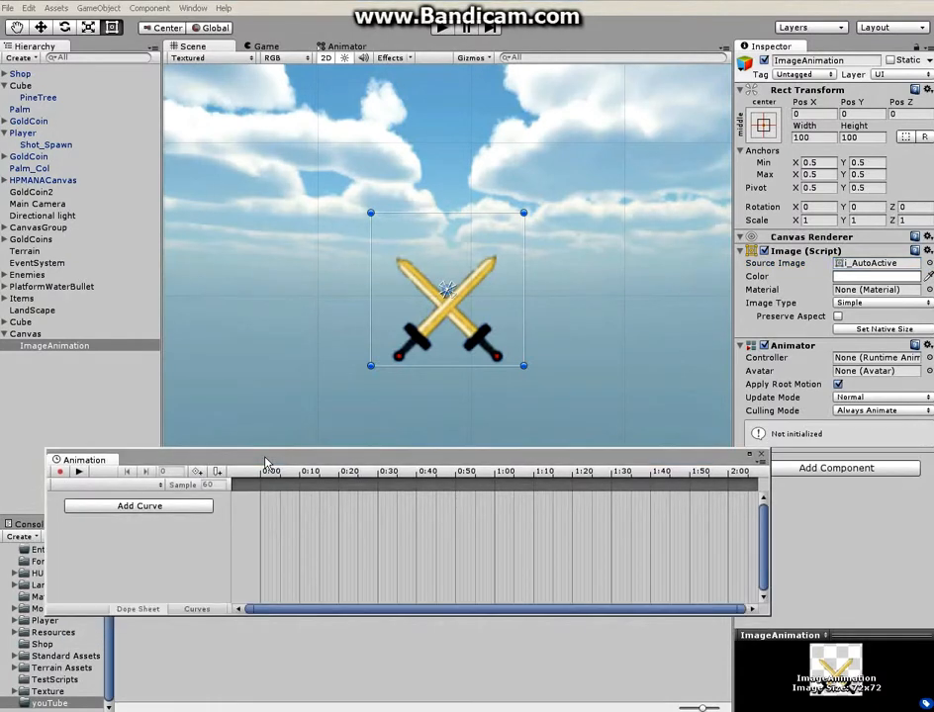
left_click(137, 508)
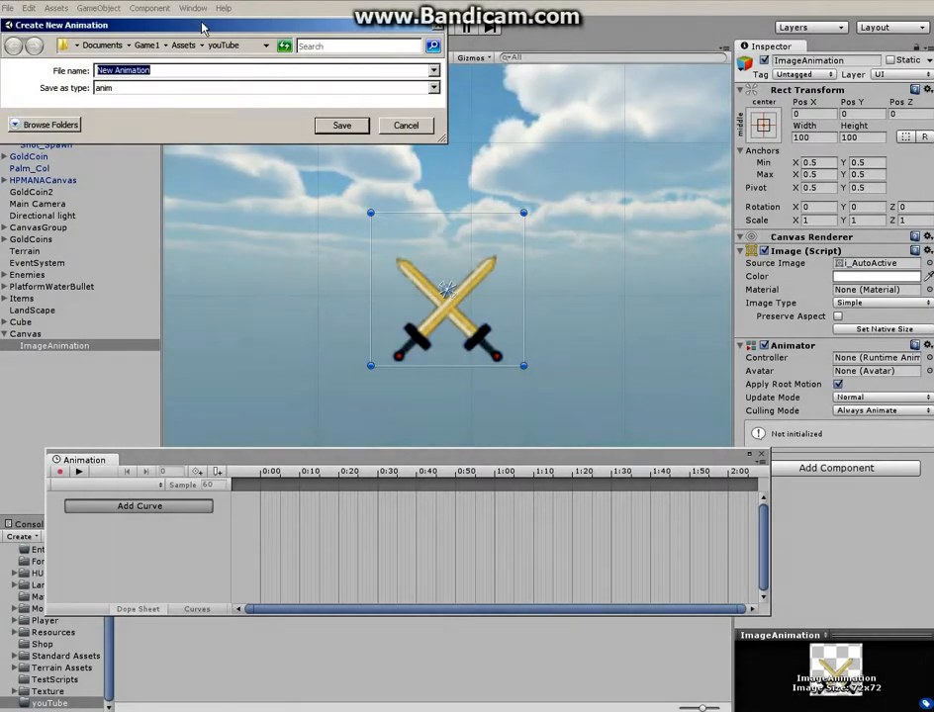
left_click_drag(203, 28, 333, 163)
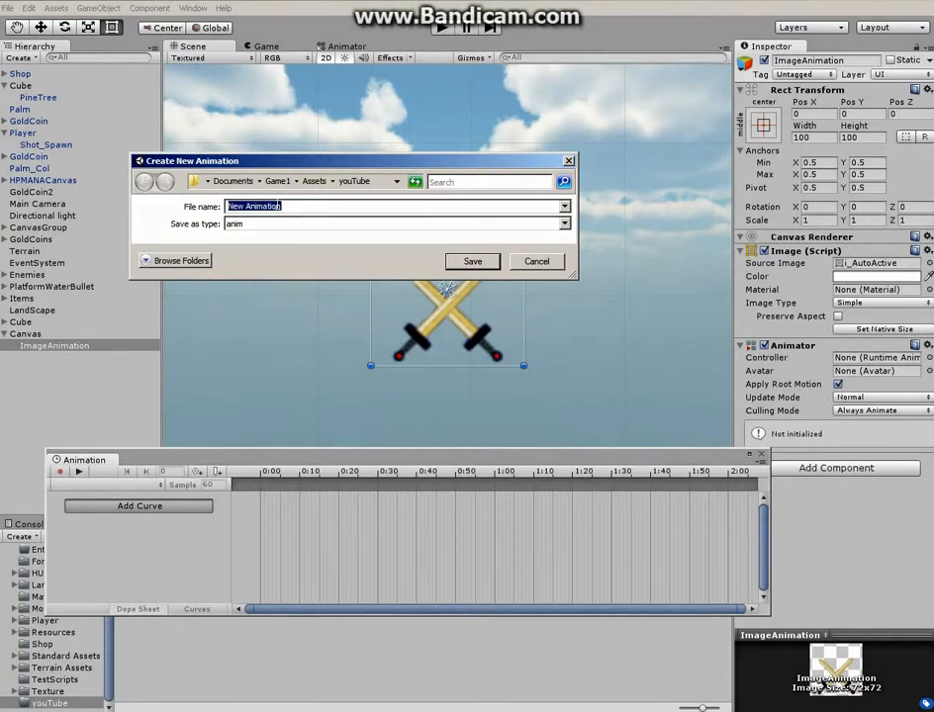
type("Anim")
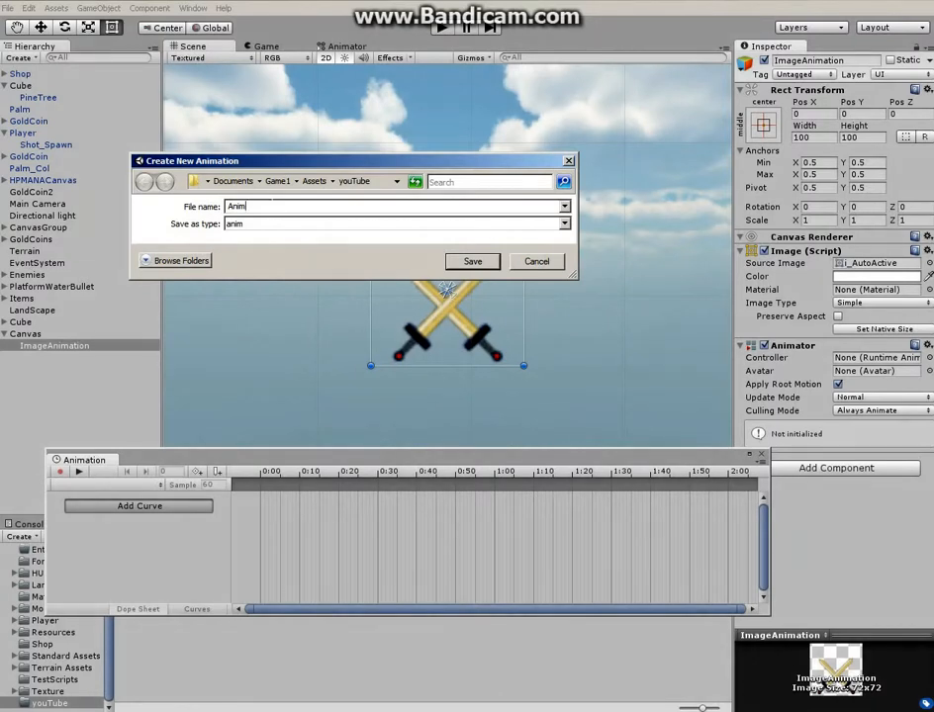
left_click(473, 262)
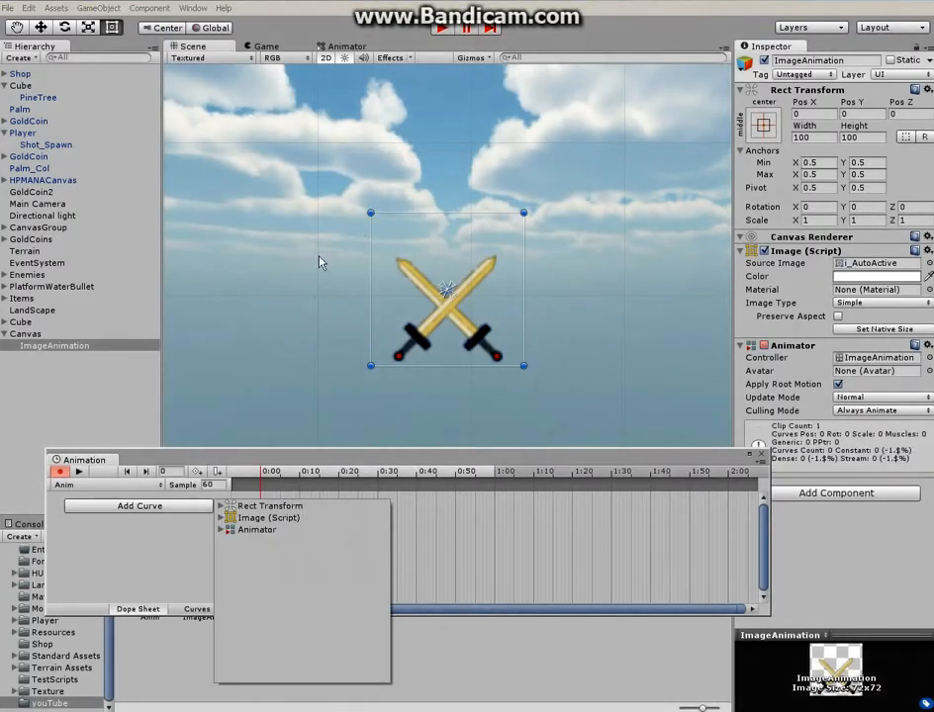
left_click(151, 560)
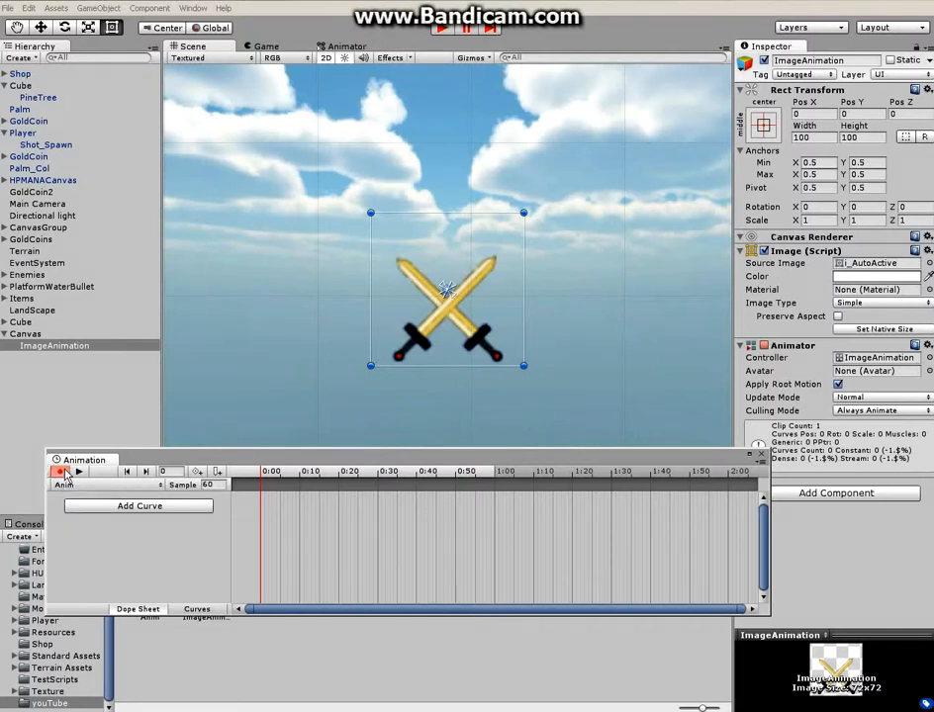
Record a keyframe at frame 0 of the Anim clip that sets the source image to i_2AutoActive
left_click_drag(172, 458, 171, 415)
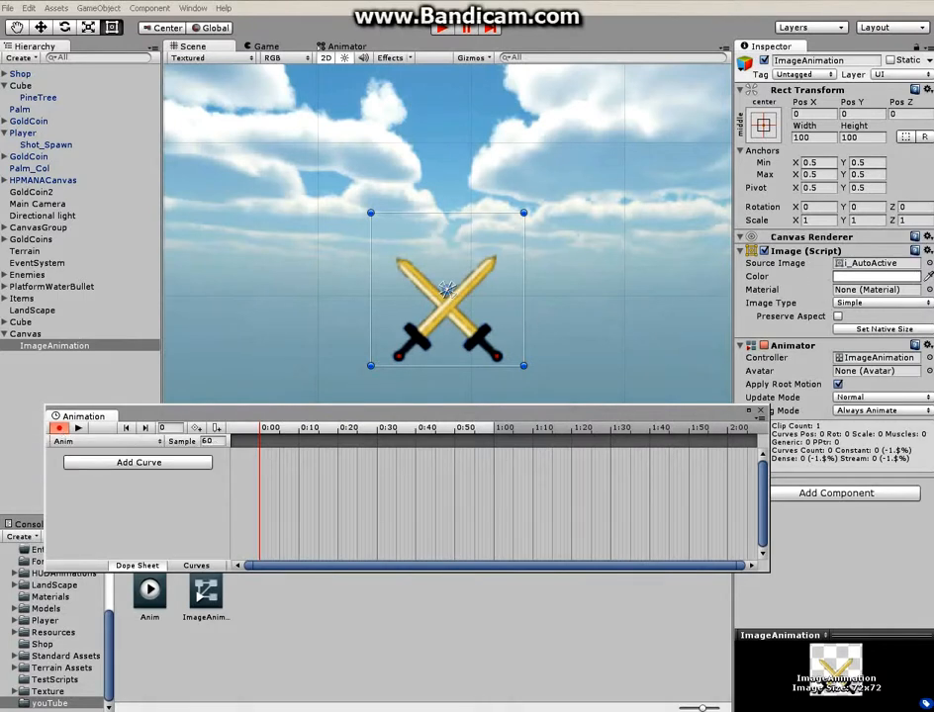
left_click(929, 264)
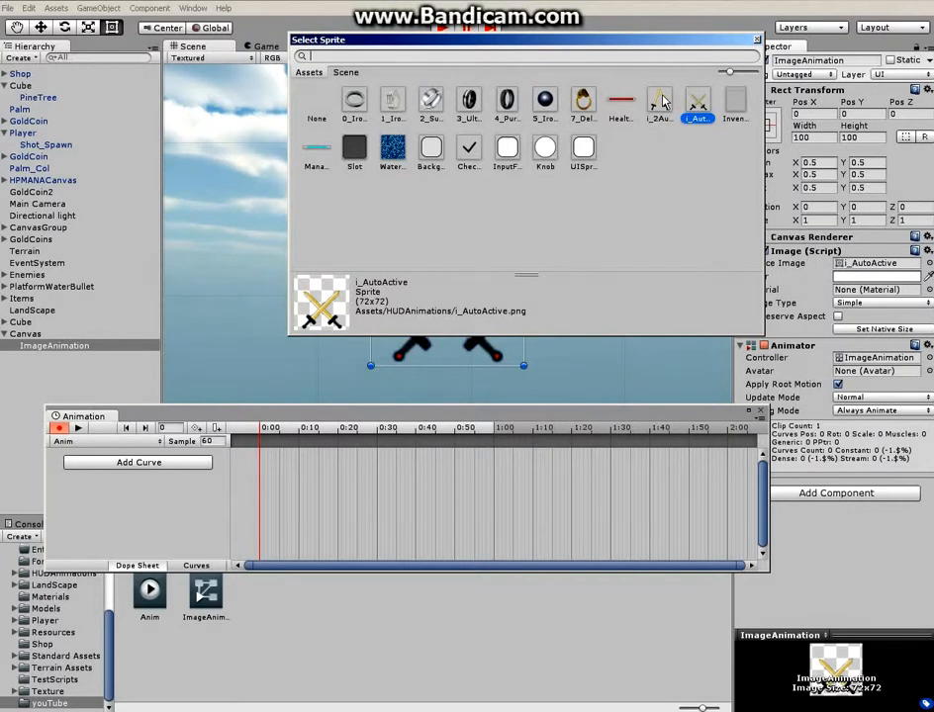
double_click(660, 104)
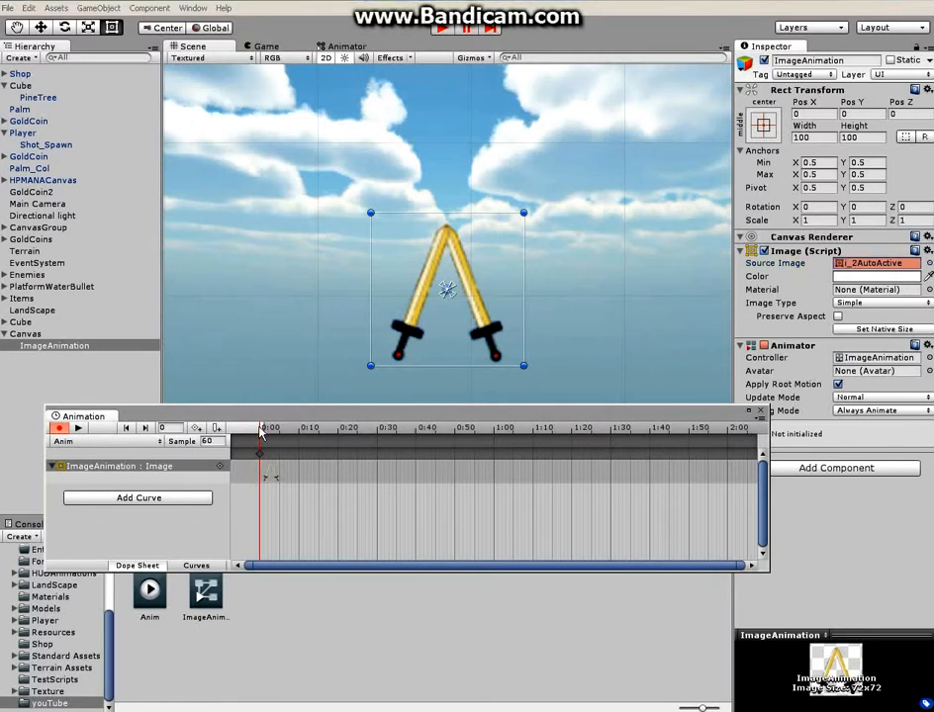
Record a keyframe at frame 30 that sets the source image to i_AutoActive
mouse_move(261, 429)
left_mouse_down()
mouse_move(276, 429)
mouse_move(261, 429)
left_mouse_up()
left_click_drag(263, 429, 380, 430)
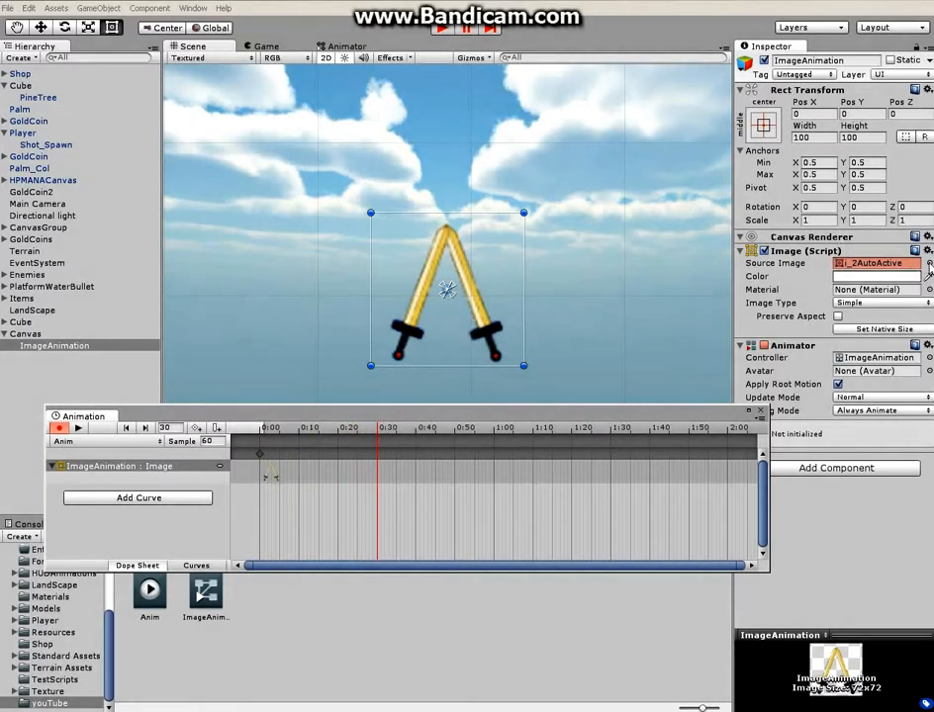
left_click(928, 264)
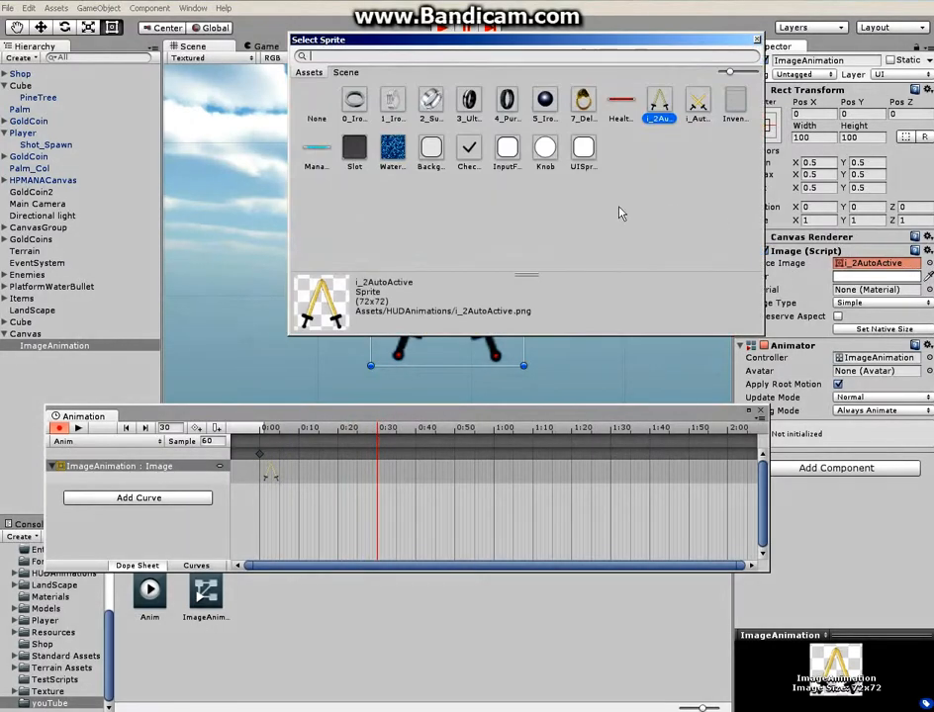
double_click(701, 104)
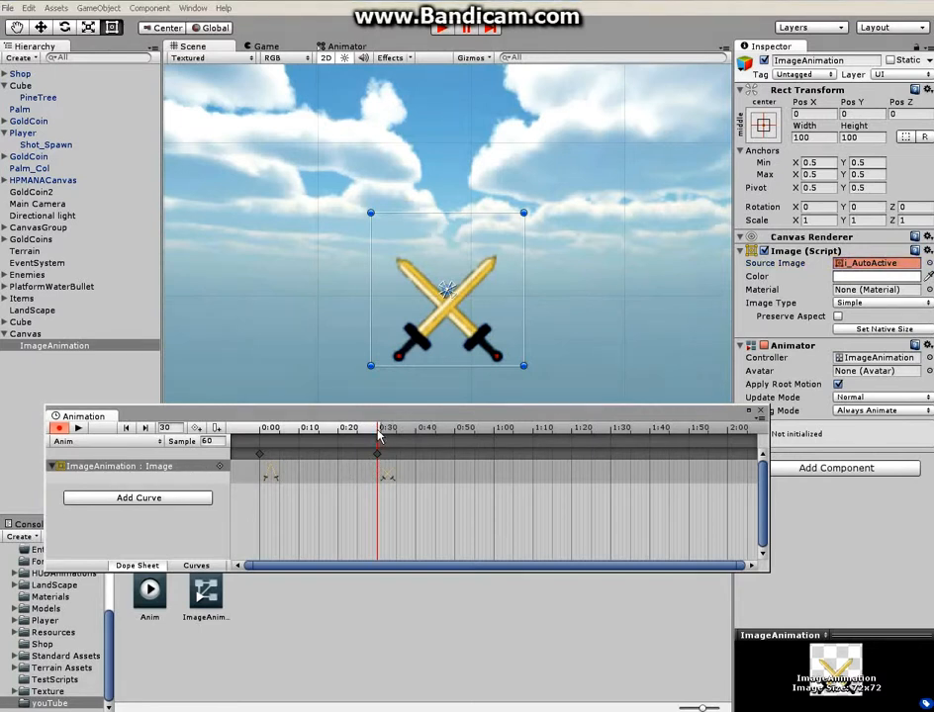
Record a keyframe at frame 60 that sets the source image to i_2AutoActive, and end the recording
left_click_drag(379, 436, 495, 431)
left_click(928, 264)
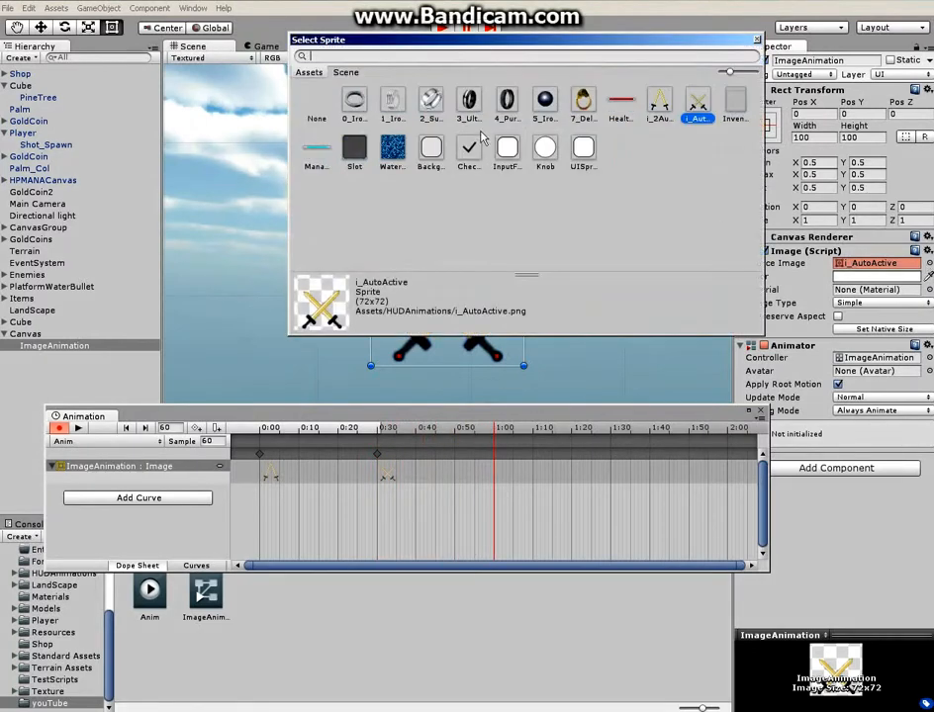
double_click(660, 103)
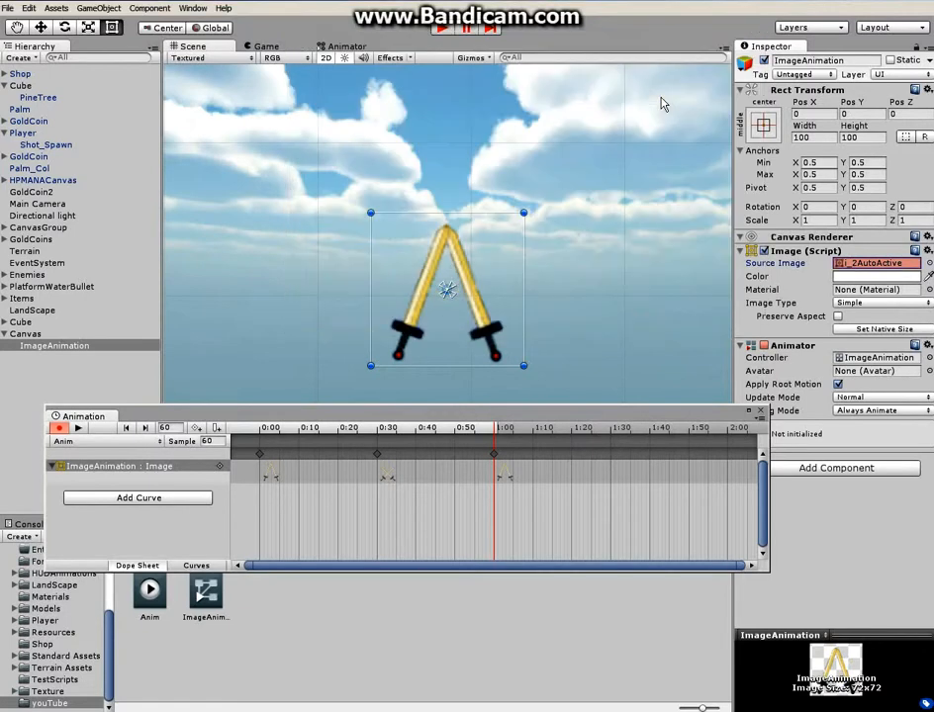
left_click(57, 428)
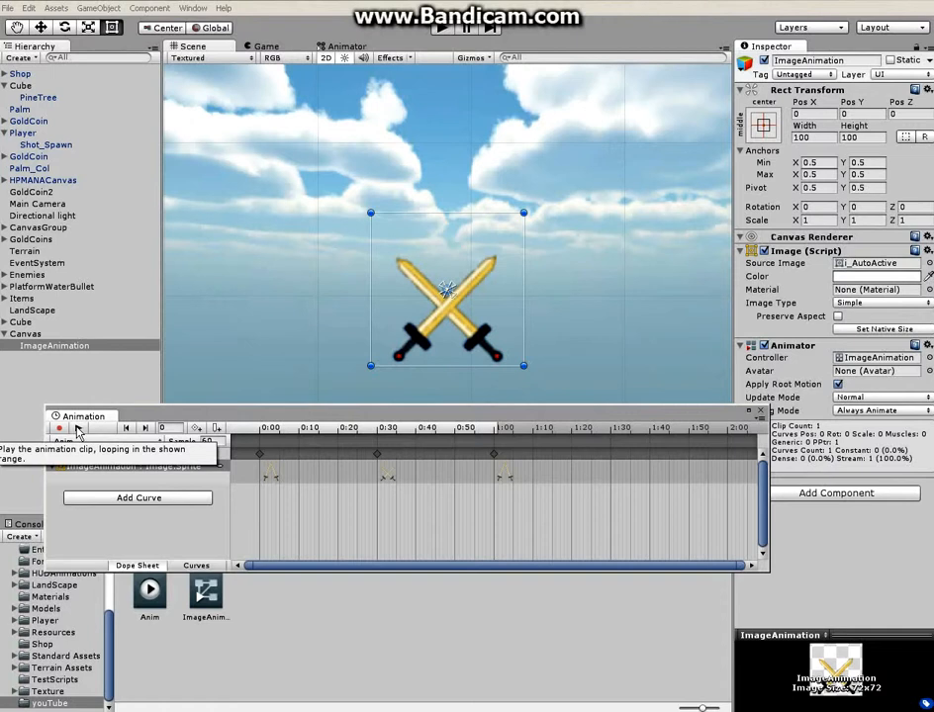
Preview the Anim clip's sword animation, stop playback and close the Animation window
left_click(78, 428)
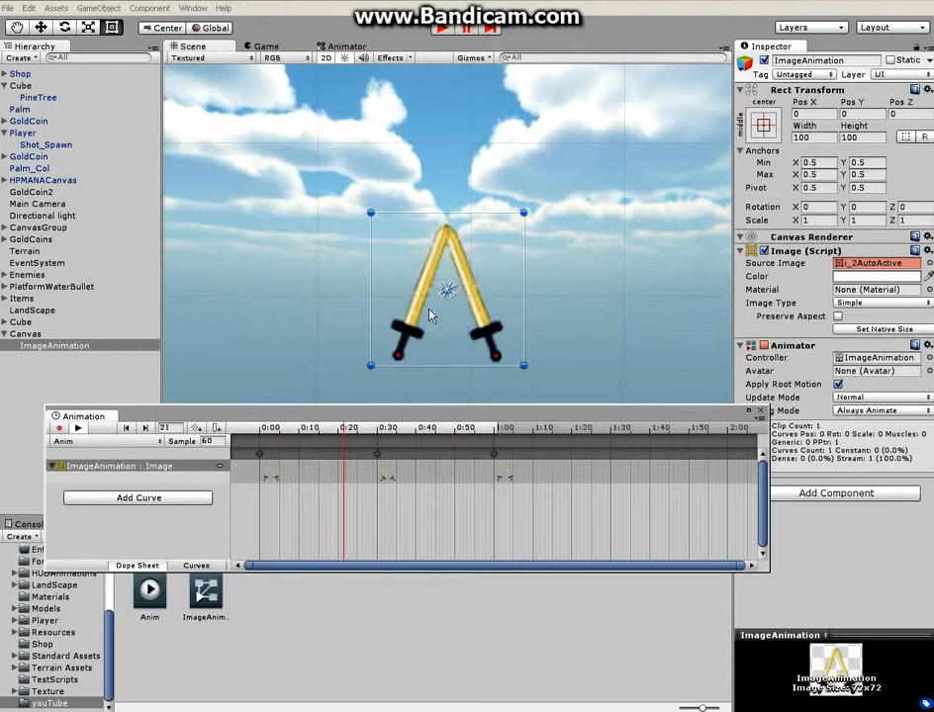
left_click(78, 428)
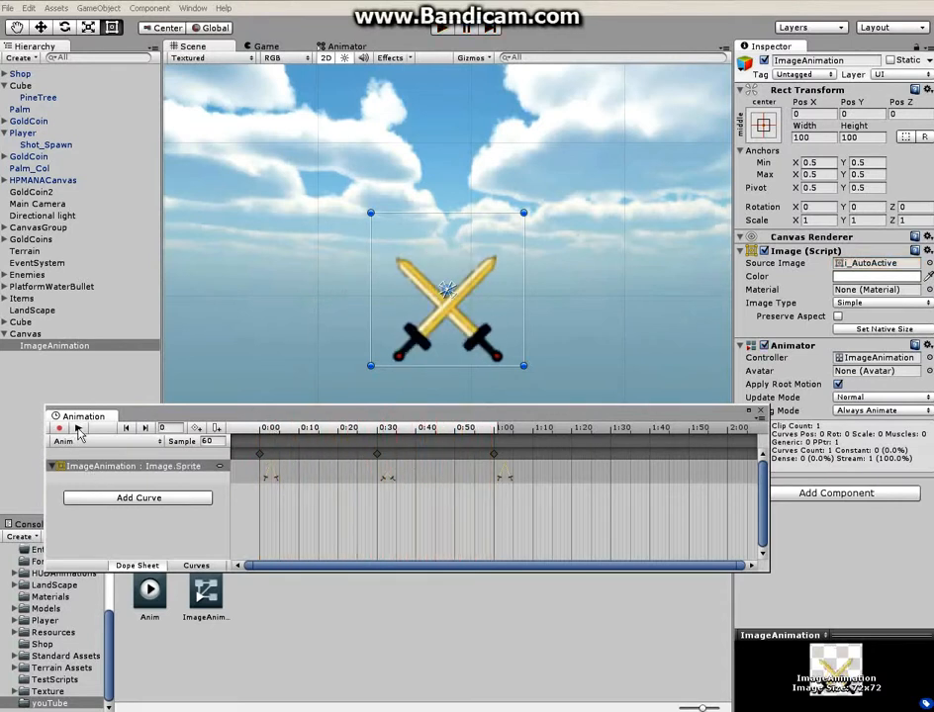
left_click(760, 412)
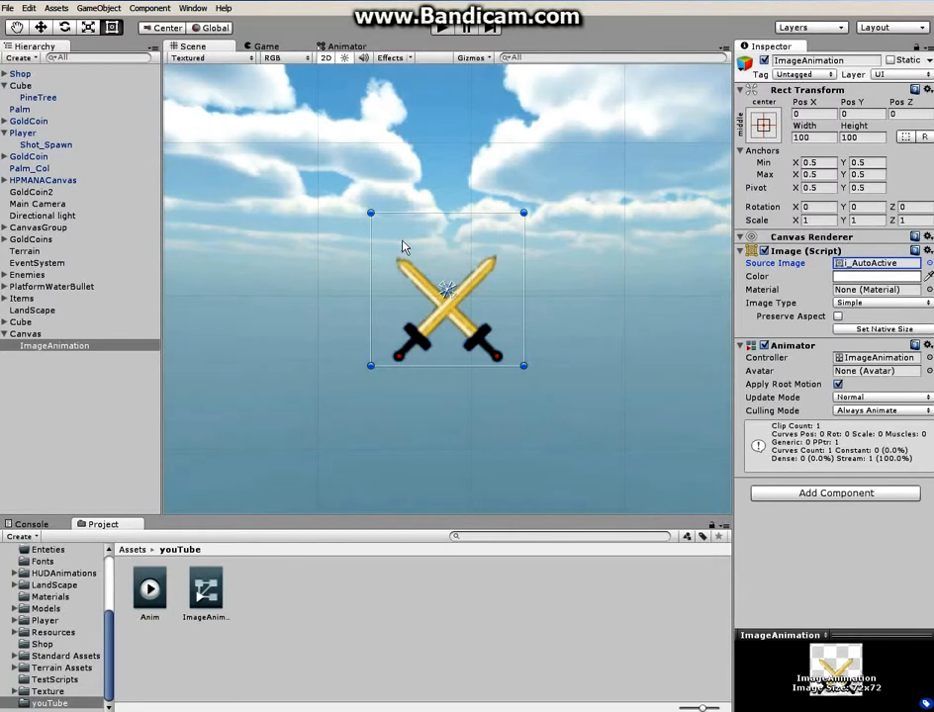
Open the Animator view and separate the overlapping states, placing Any State to the left of Anim
left_click(193, 8)
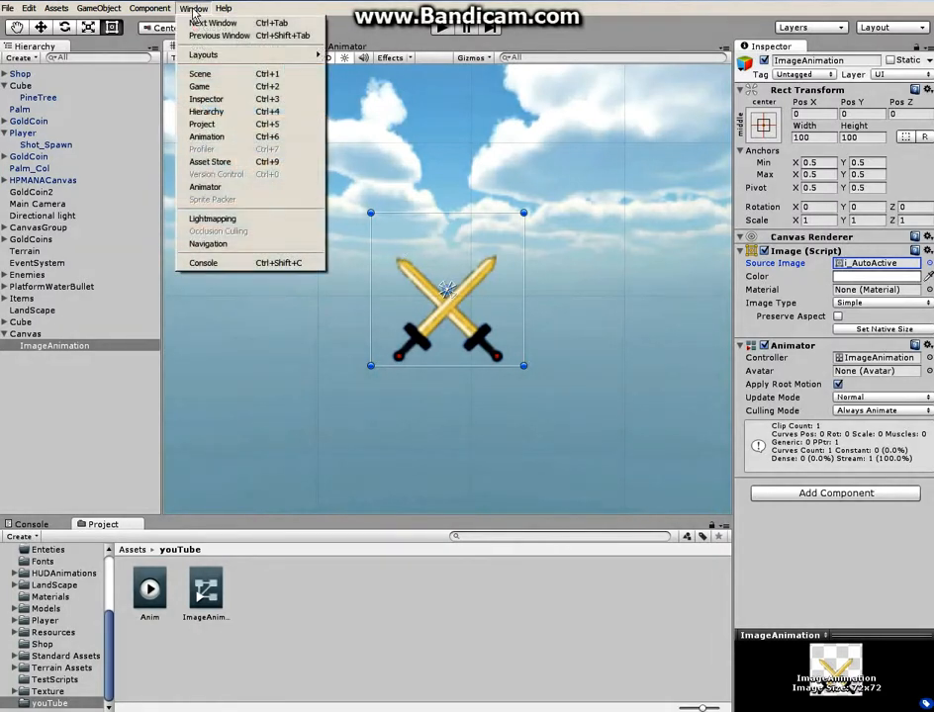
left_click(209, 188)
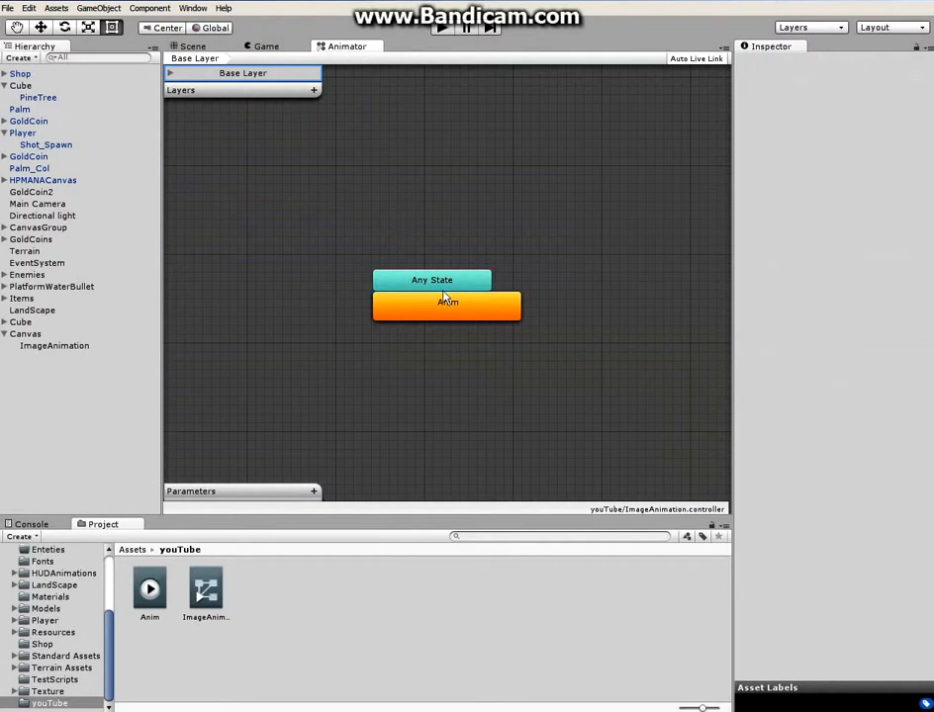
left_click_drag(438, 284, 260, 288)
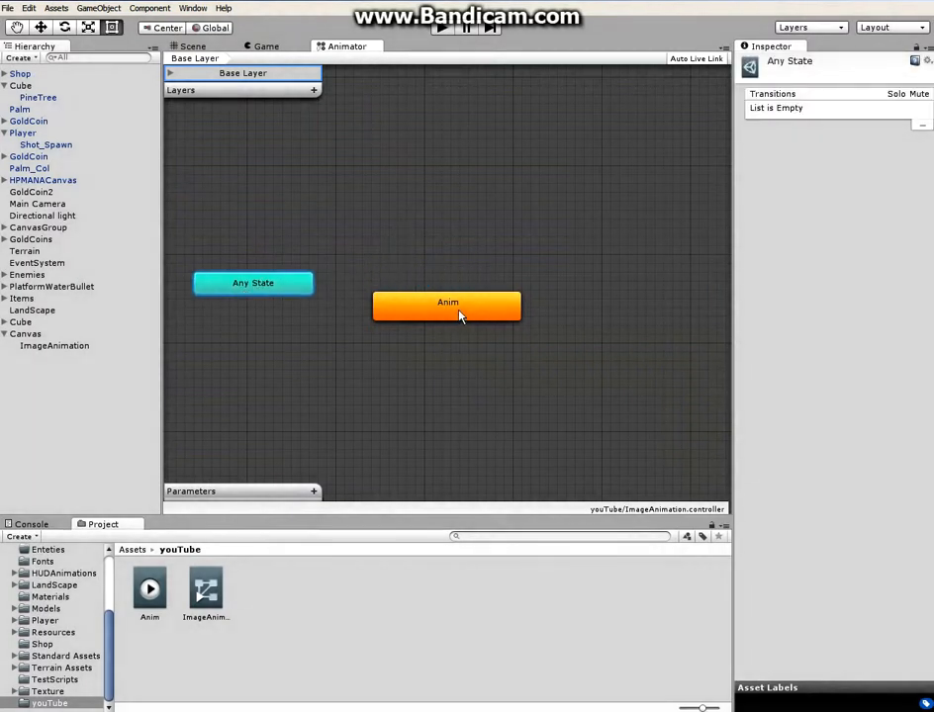
left_click(458, 316)
left_click(248, 287)
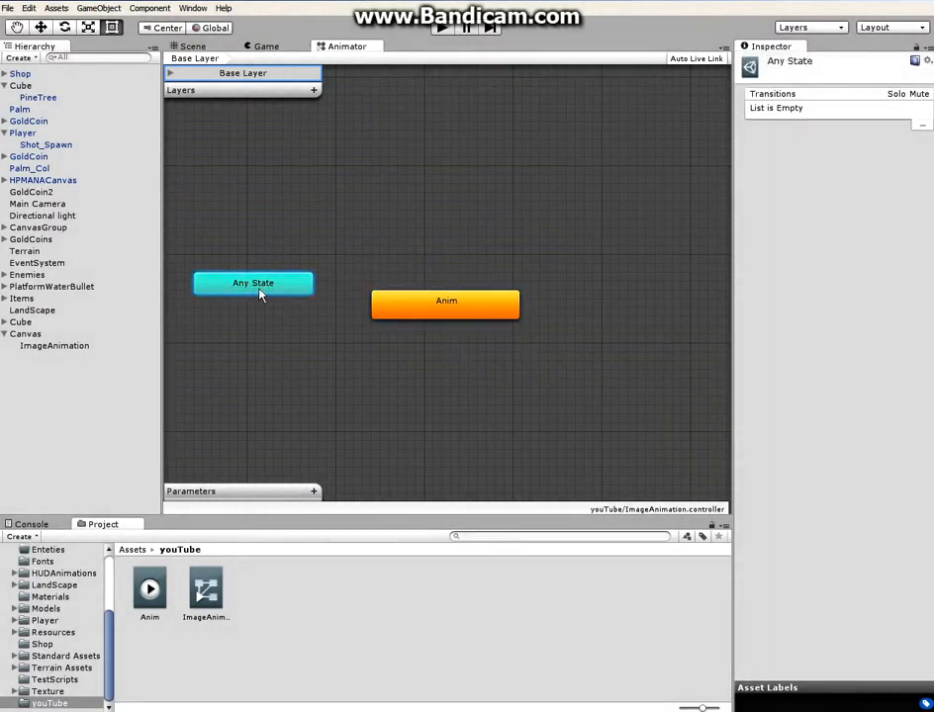
left_click_drag(259, 290, 239, 266)
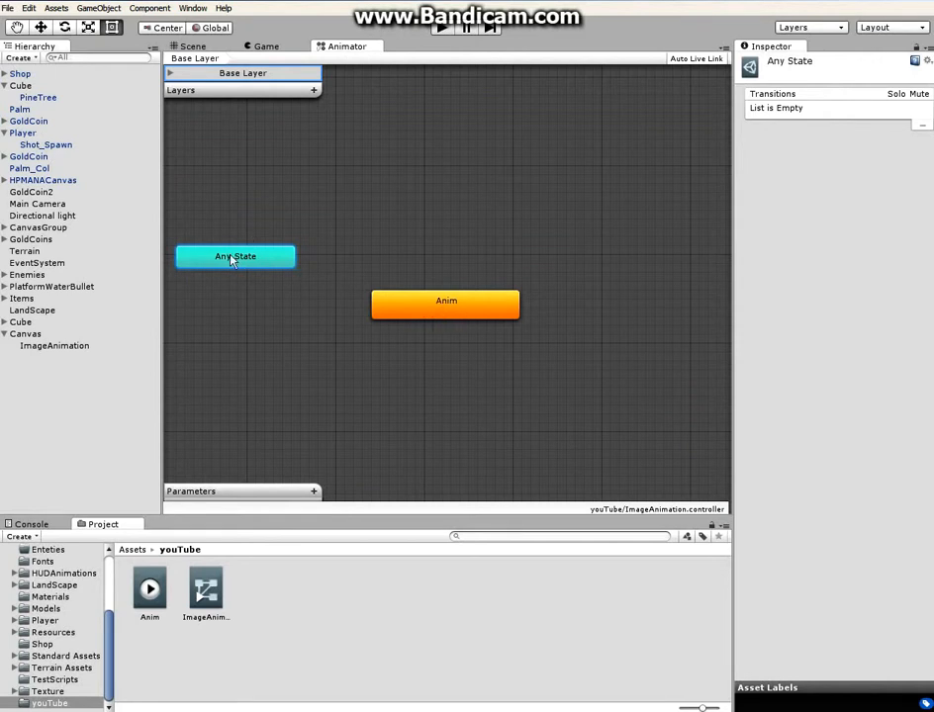
left_click_drag(436, 308, 445, 255)
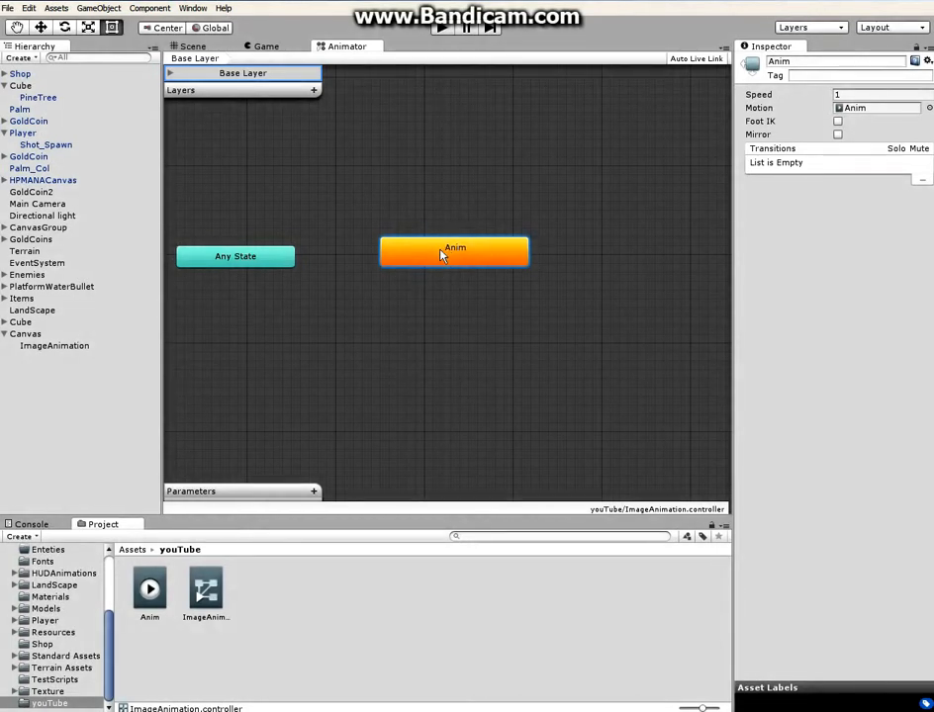
left_click_drag(442, 255, 442, 237)
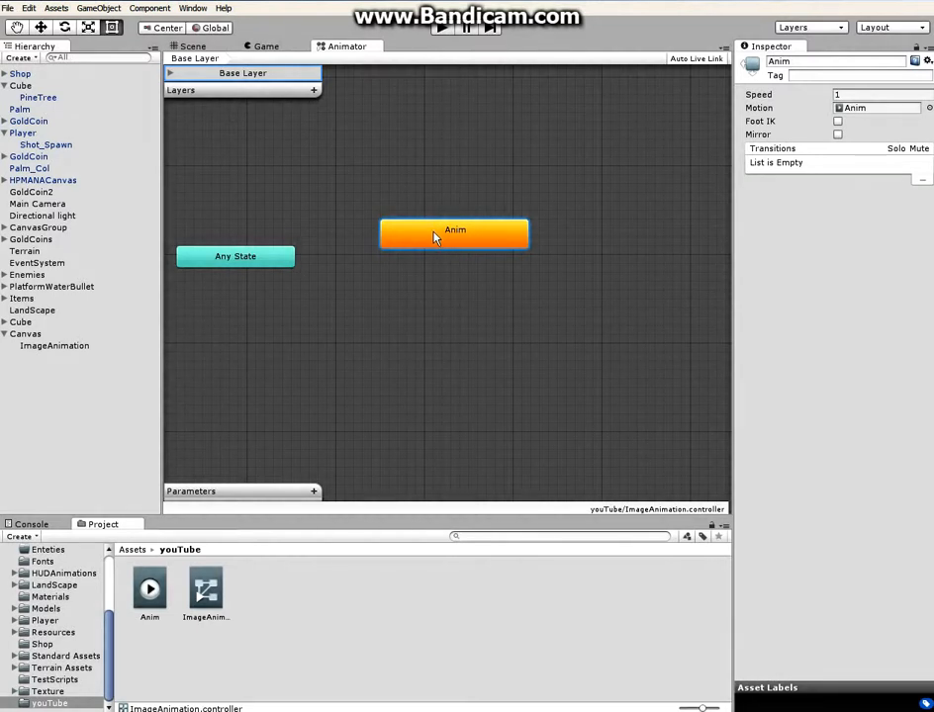
Reopen the Animation window, move it lower to uncover the Animator states, and load the ImageAnimation object
left_click(195, 9)
left_click(220, 143)
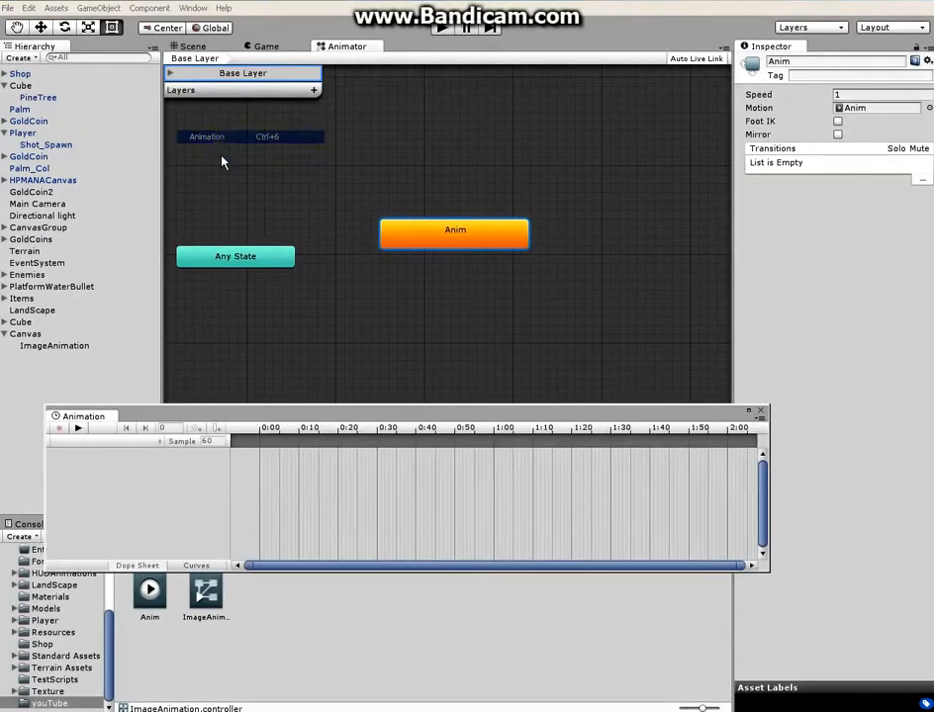
left_click_drag(307, 412, 309, 439)
left_click(57, 346)
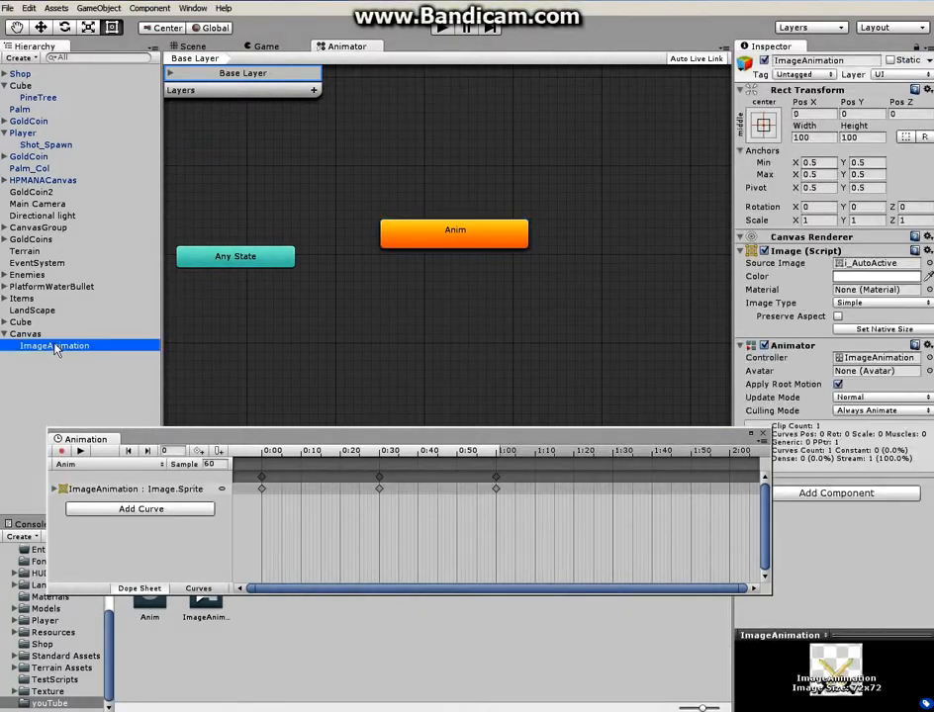
Create a new animation clip named Empty for ImageAnimation in the youTube folder
left_click(63, 465)
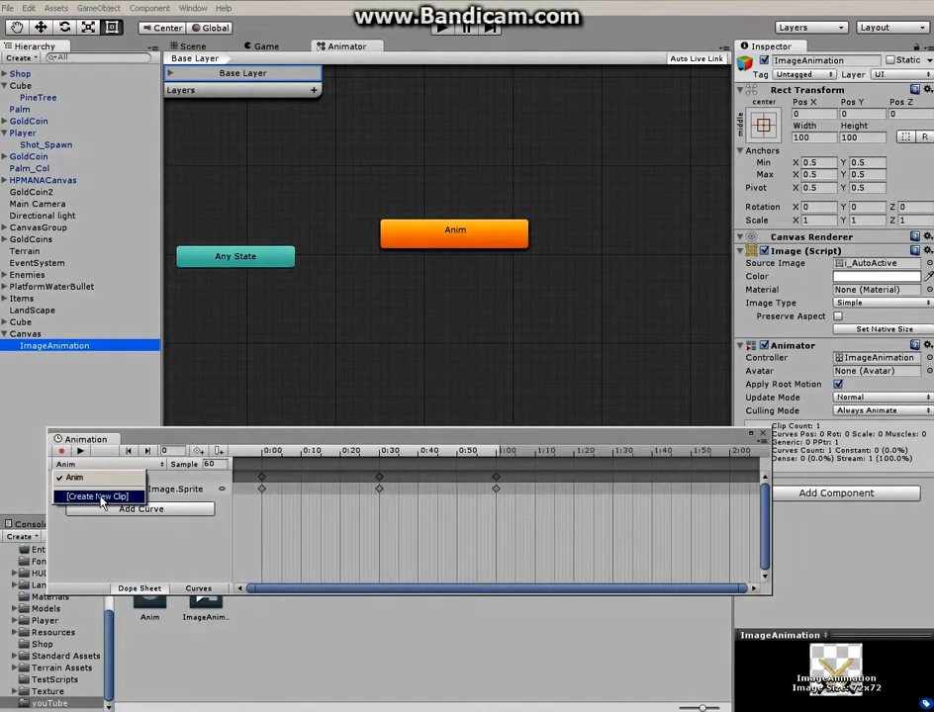
left_click(79, 496)
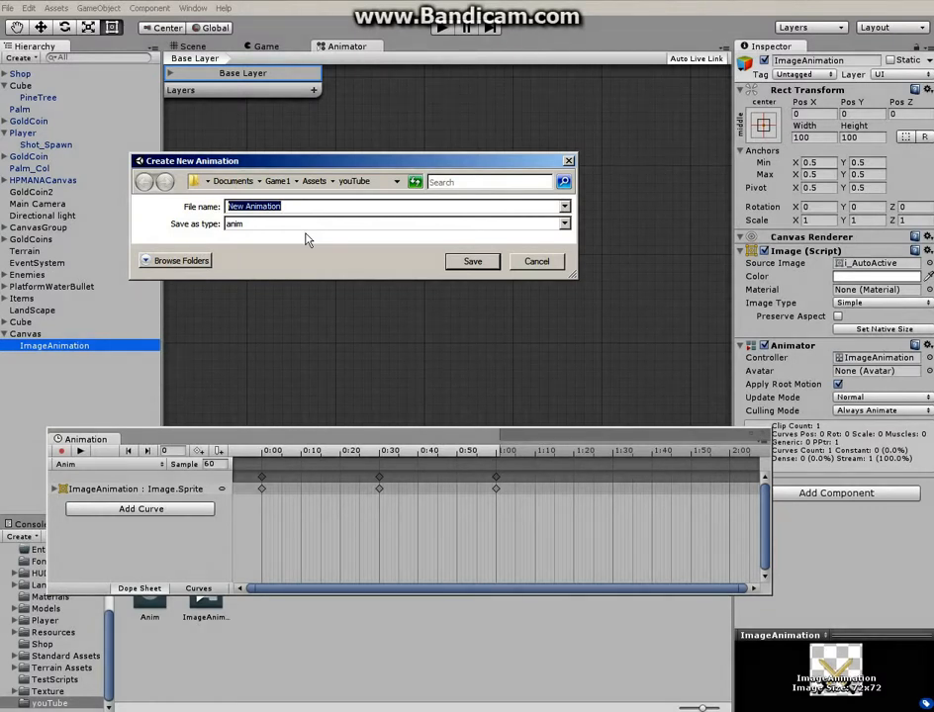
type("E")
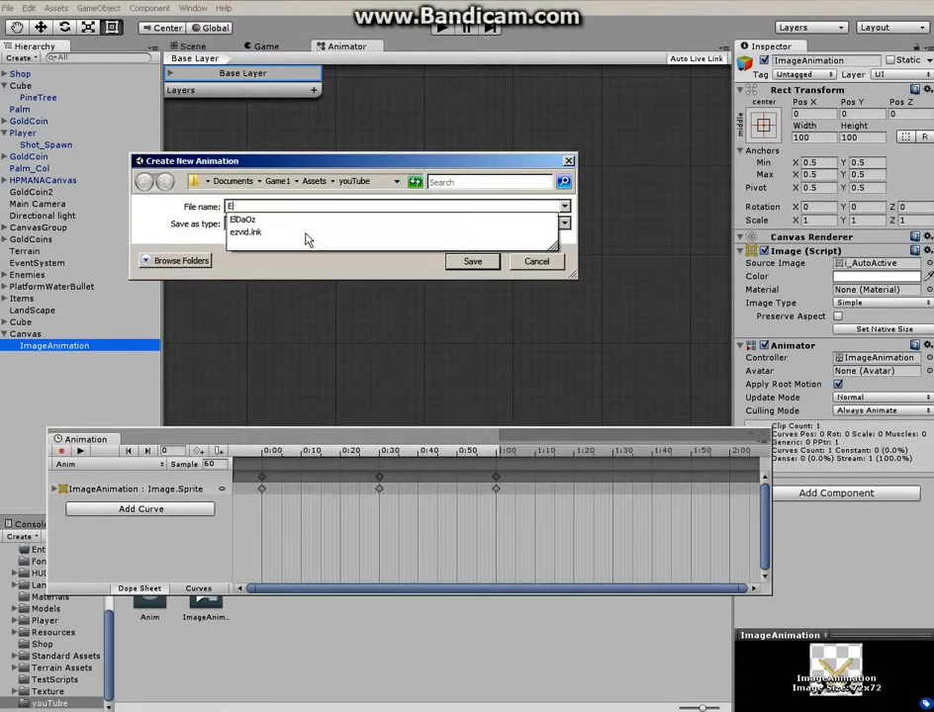
type("mp")
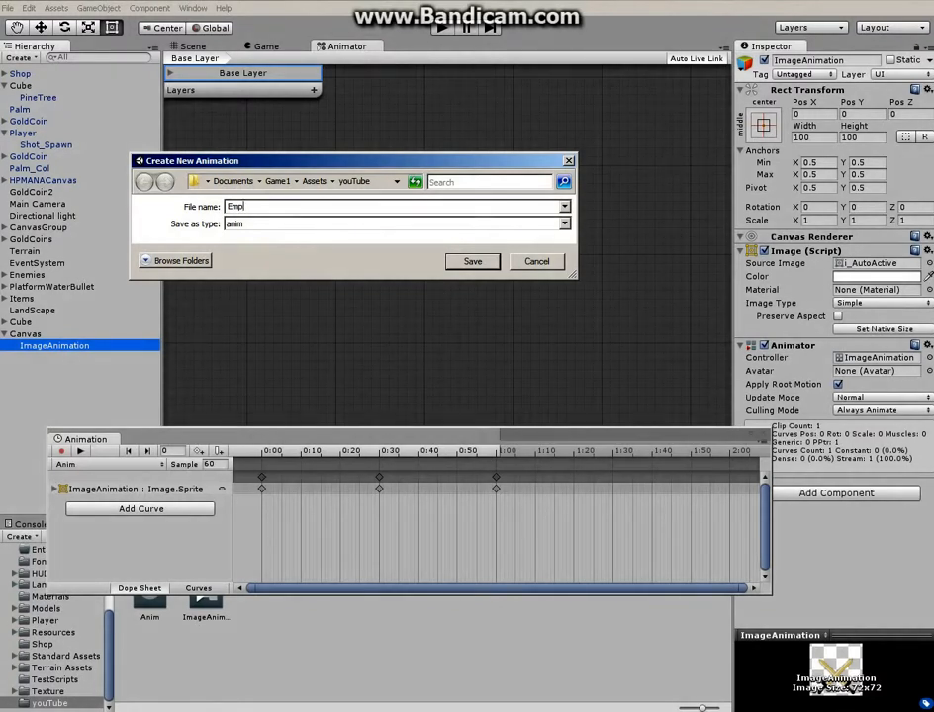
type("ty")
key("Return")
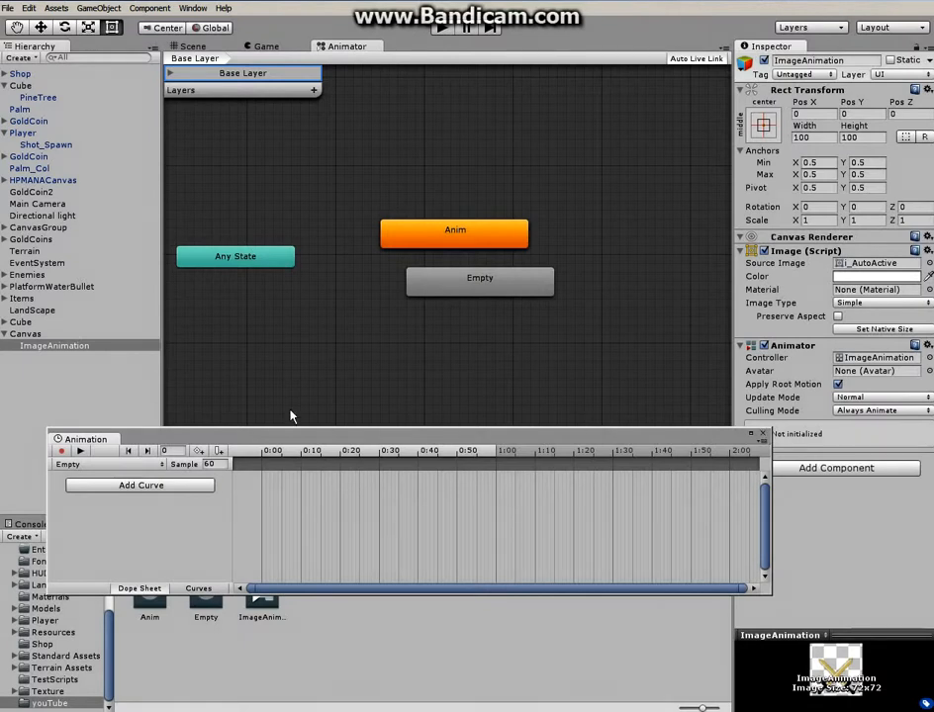
Copy the sprite keyframes from the Anim clip and paste them into the Empty clip
left_click(154, 464)
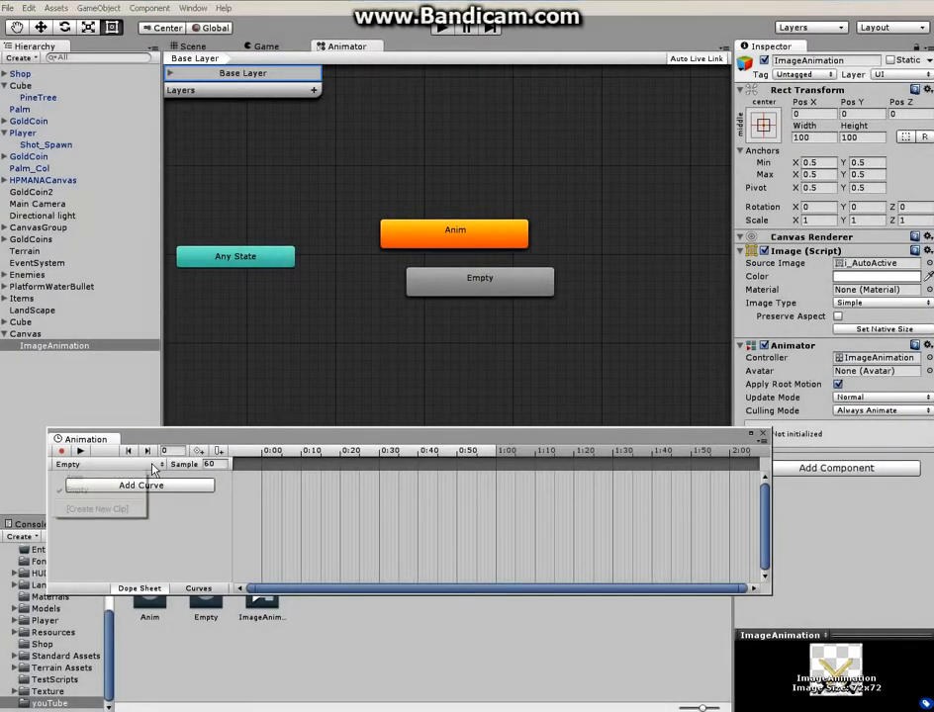
left_click(94, 478)
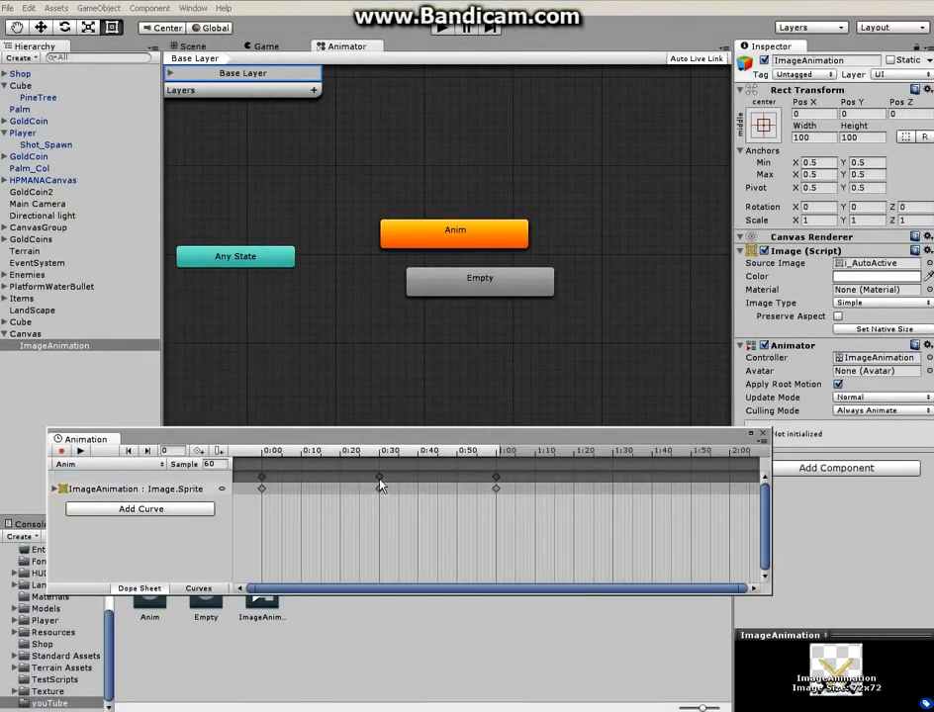
left_click(378, 478)
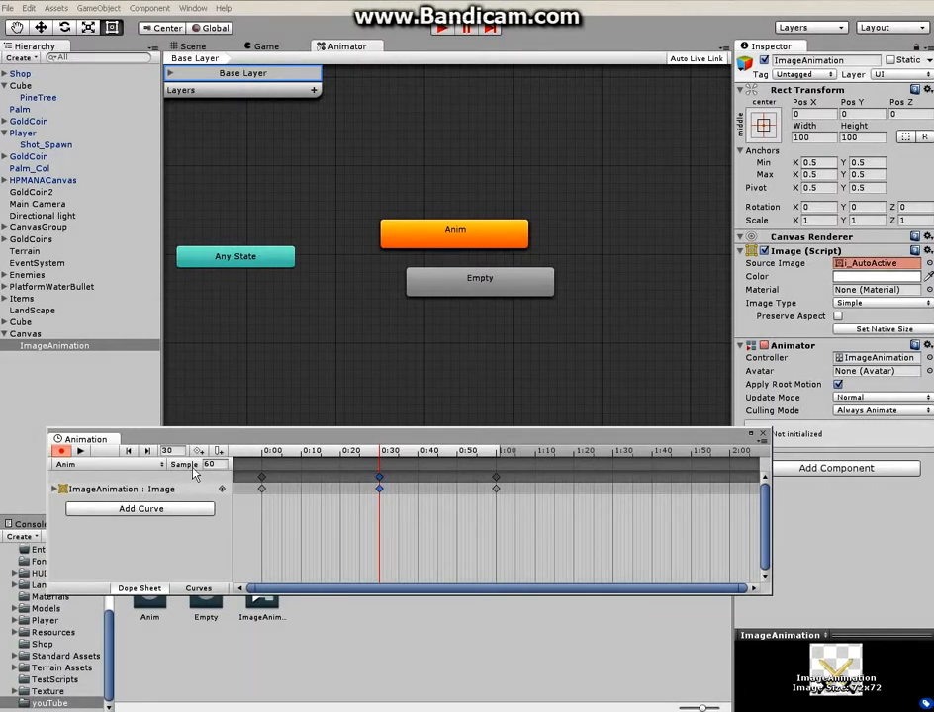
left_click(61, 451)
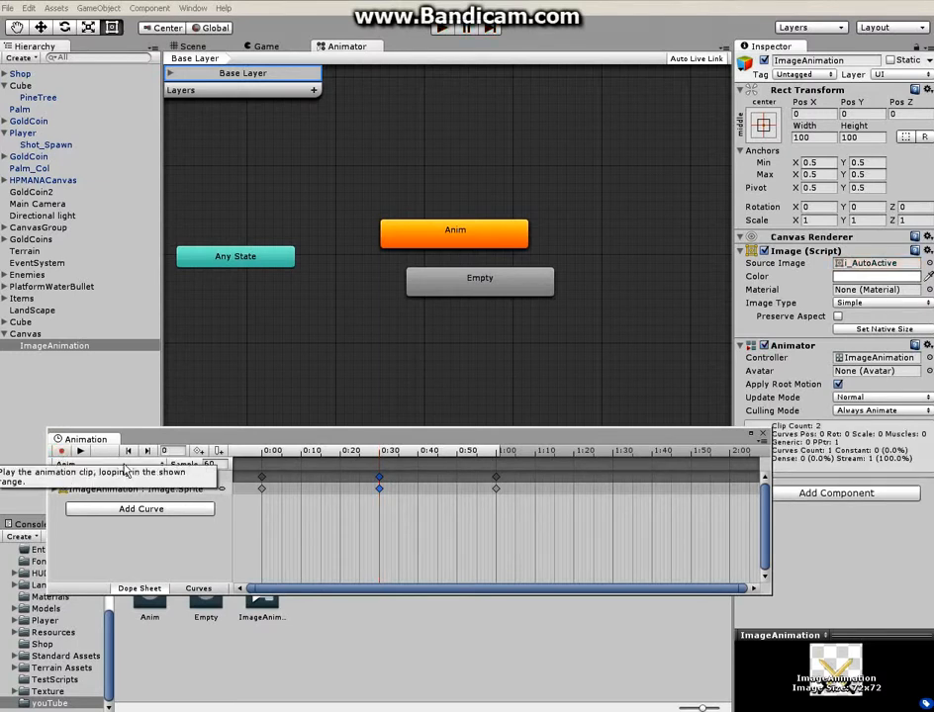
left_click(77, 464)
left_click(89, 491)
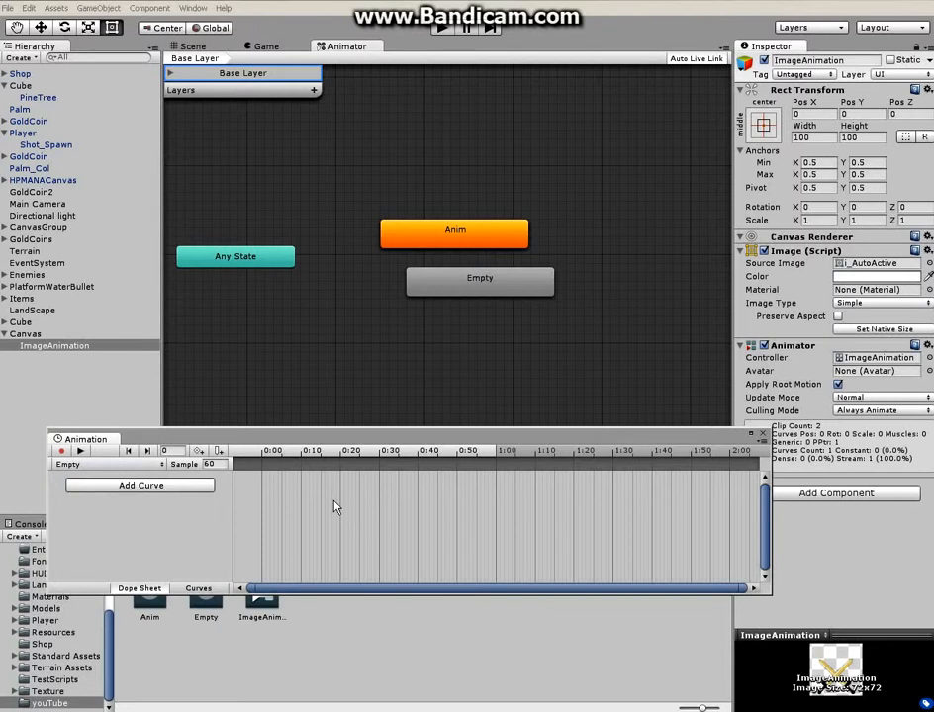
key("ctrl+v")
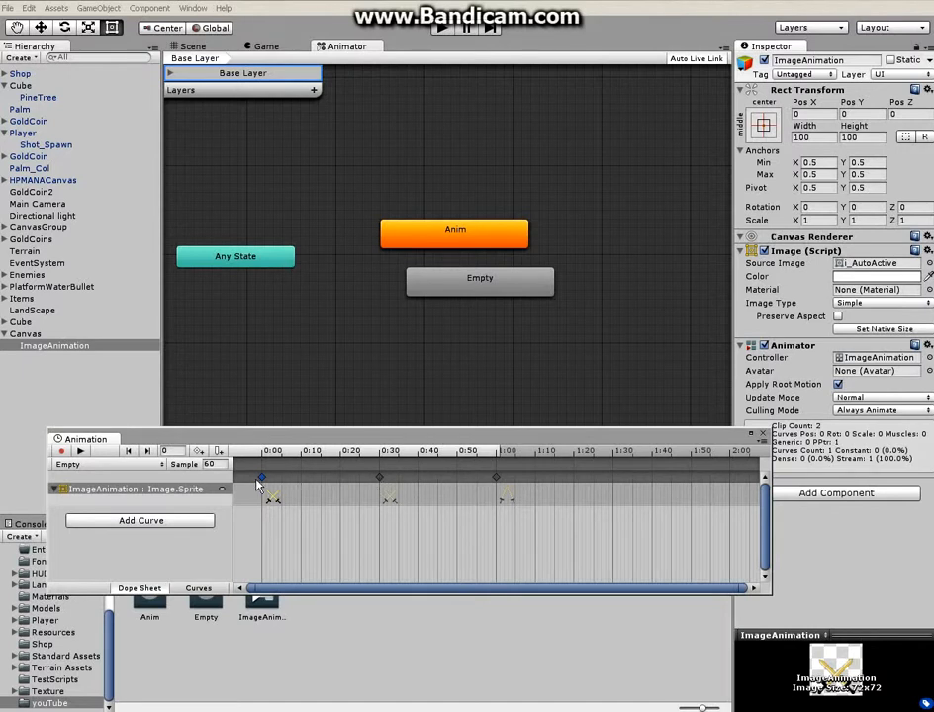
Delete the Empty clip's keyframes at frames 60 and 0, and move the frame 30 keyframe to frame 0
right_click(498, 480)
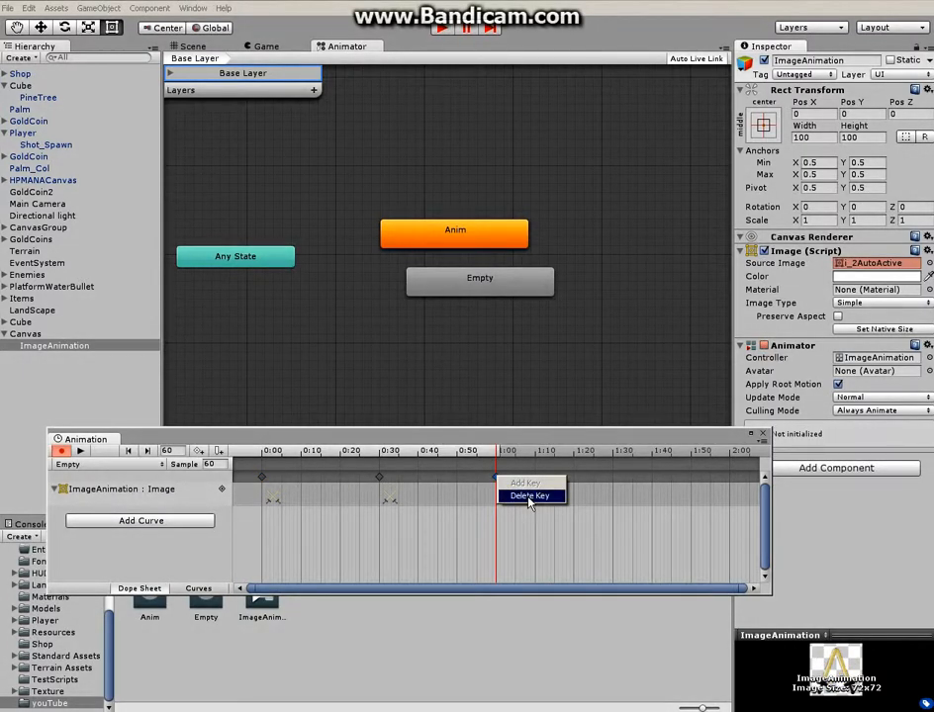
left_click(529, 497)
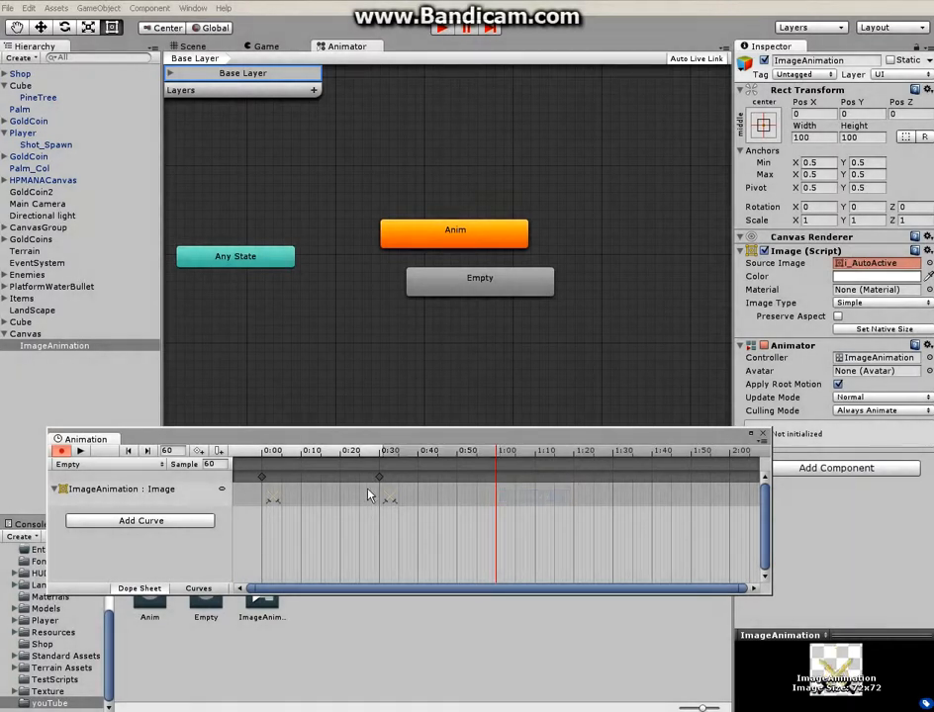
left_click(260, 480)
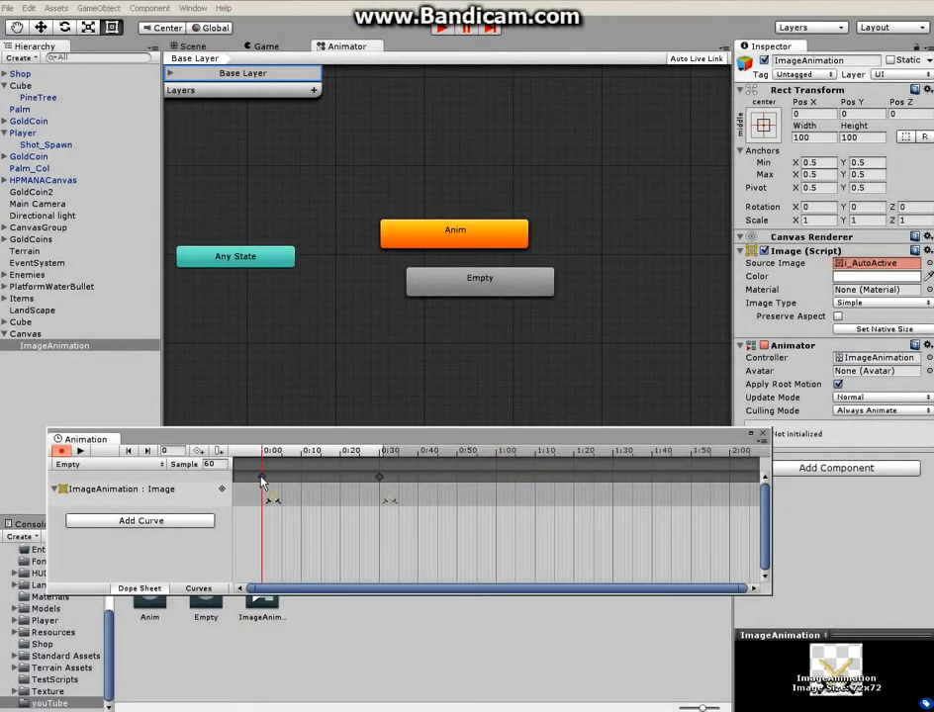
right_click(263, 481)
left_click(285, 497)
left_click_drag(380, 478, 263, 487)
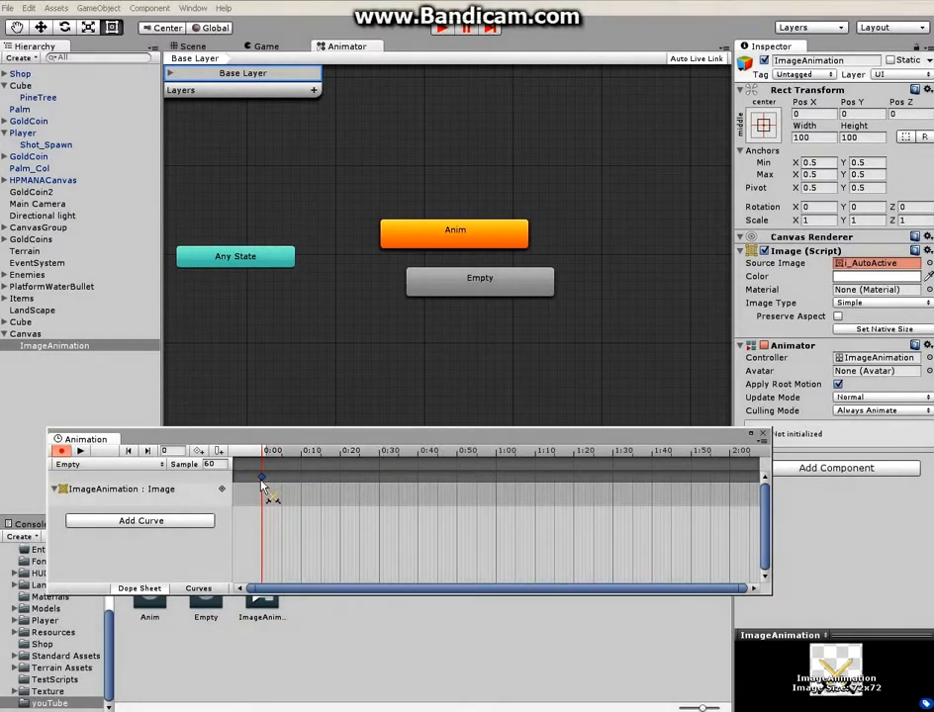
Preview the Empty clip's playback and stop it, leaving record mode off
left_click(80, 451)
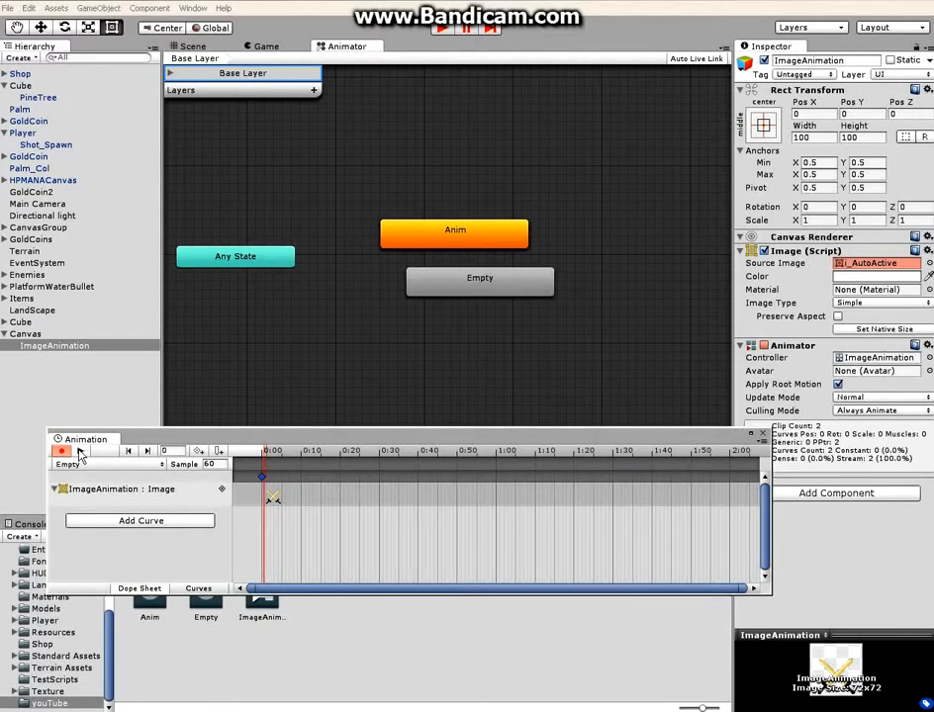
left_click(80, 451)
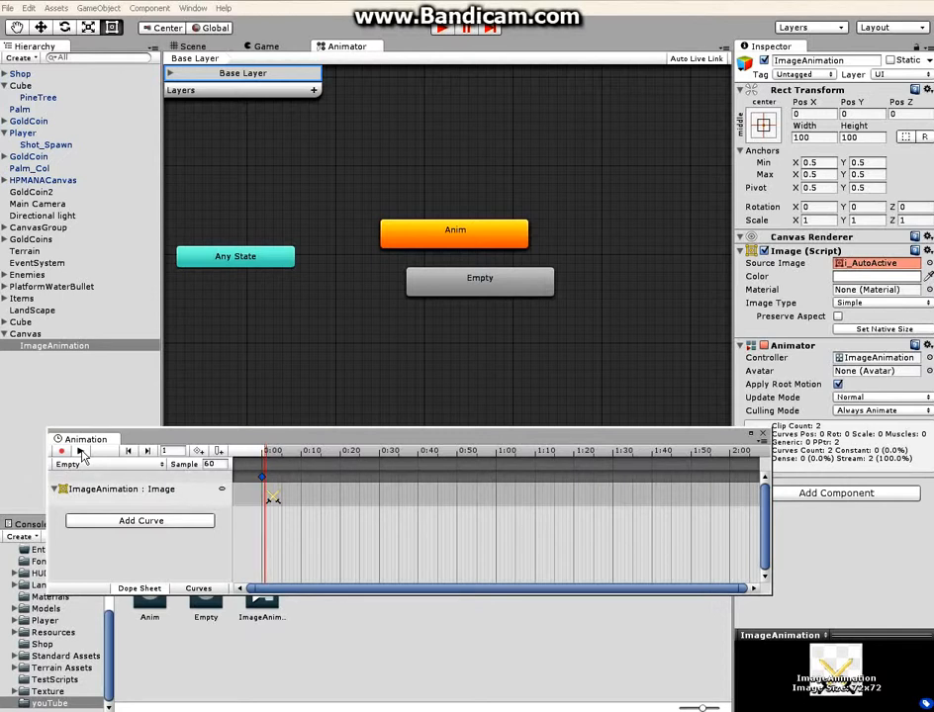
left_click(81, 451)
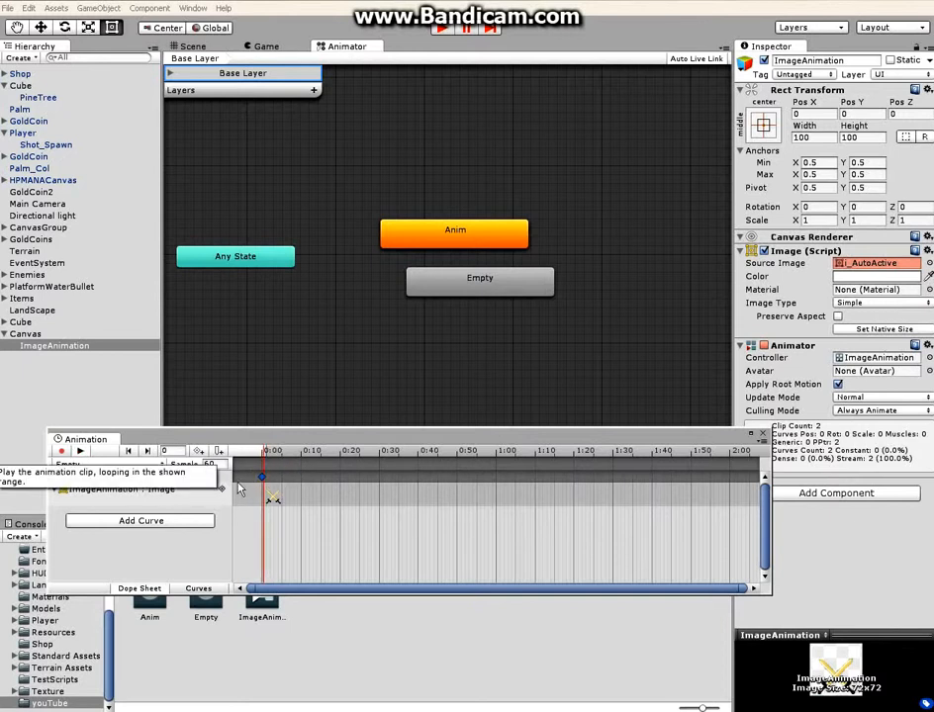
left_click(79, 452)
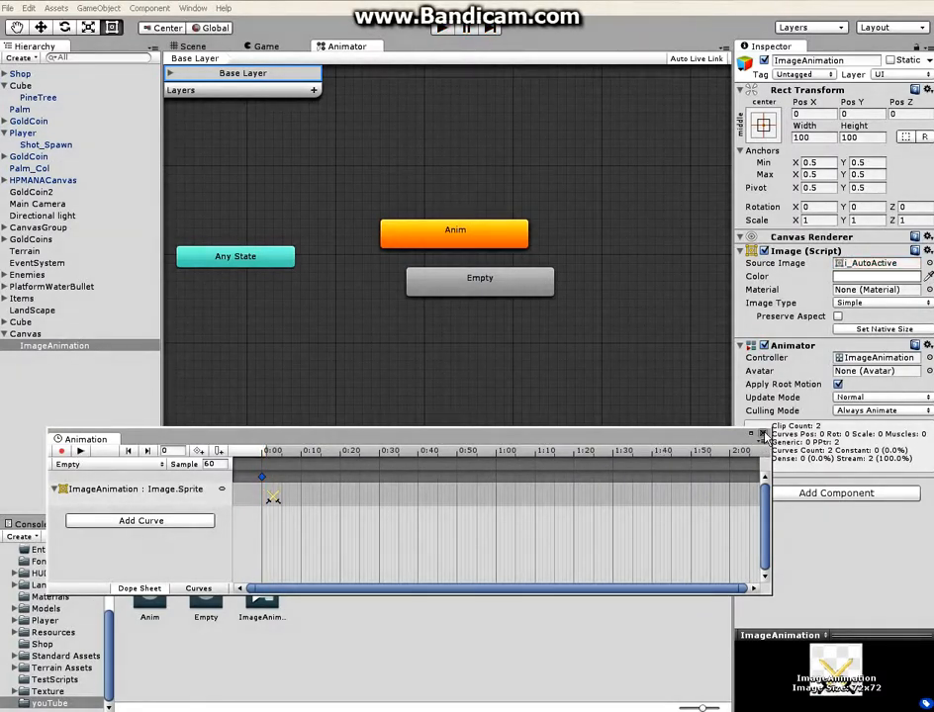
Close the Animation window and turn off Loop Time for the Empty clip in the youTube folder
left_click(762, 434)
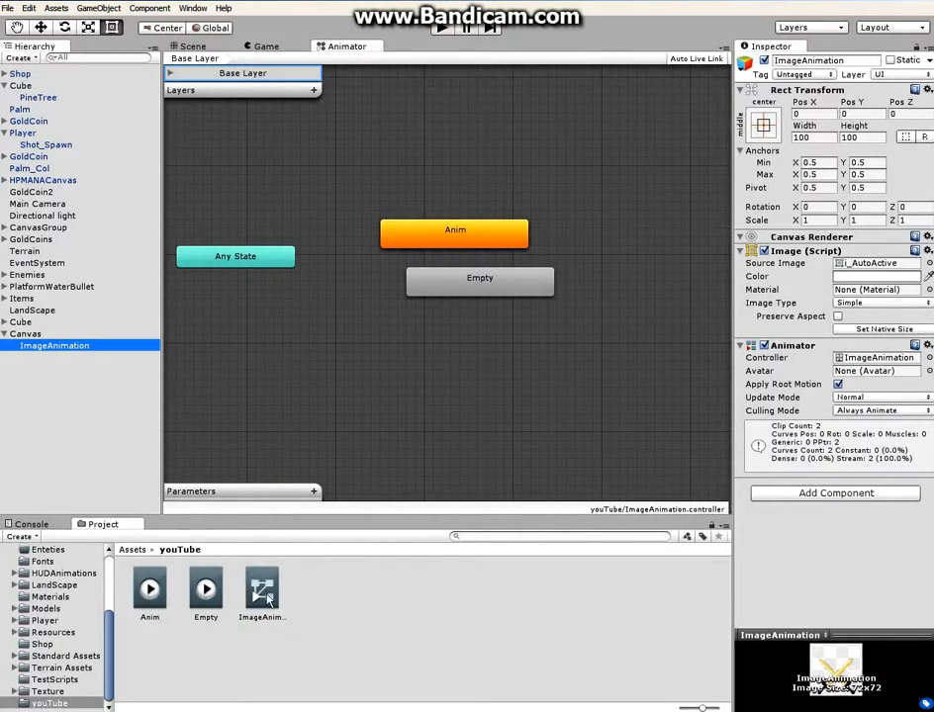
left_click(206, 590)
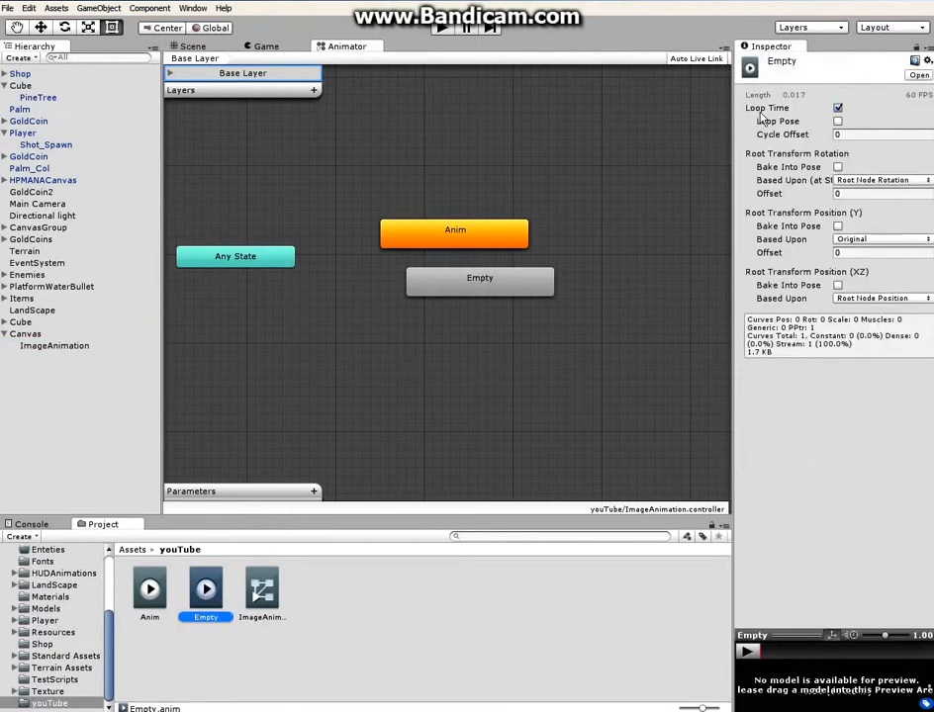
left_click(838, 108)
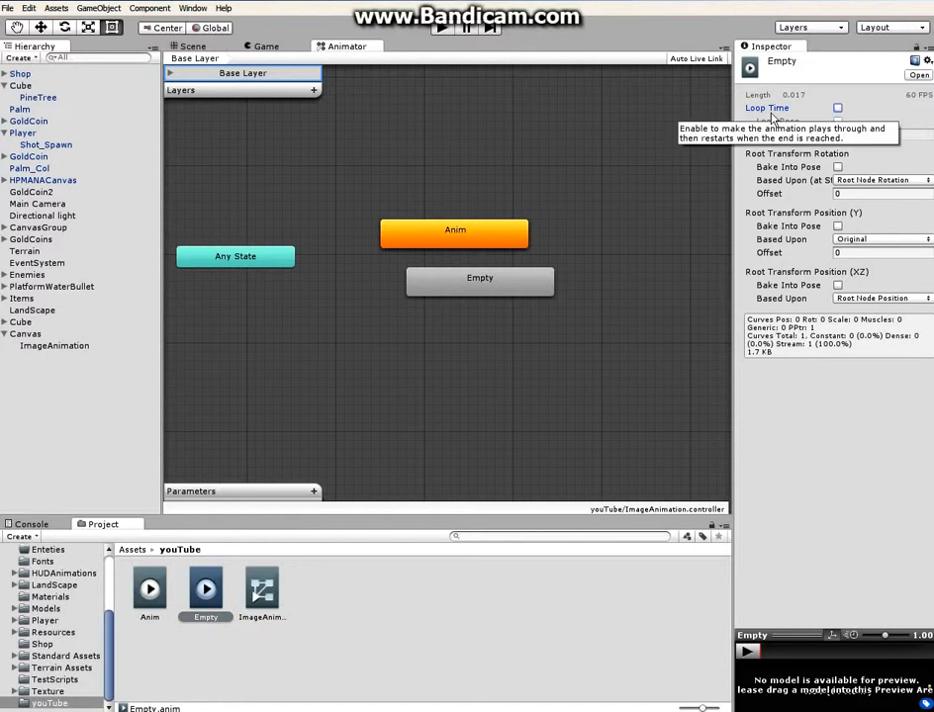
left_click(378, 711)
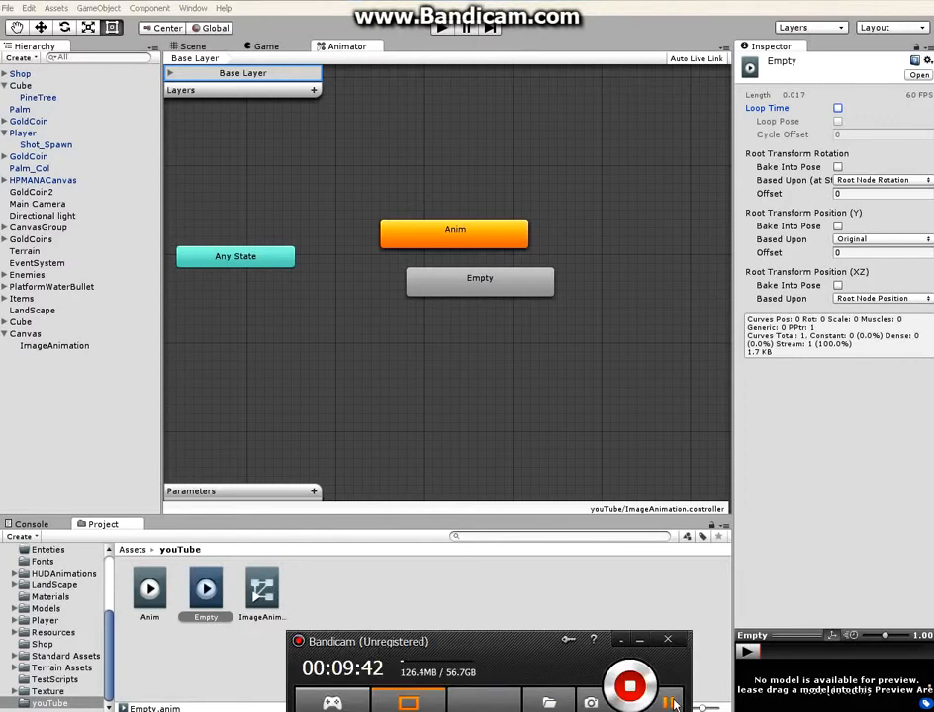
left_click(673, 703)
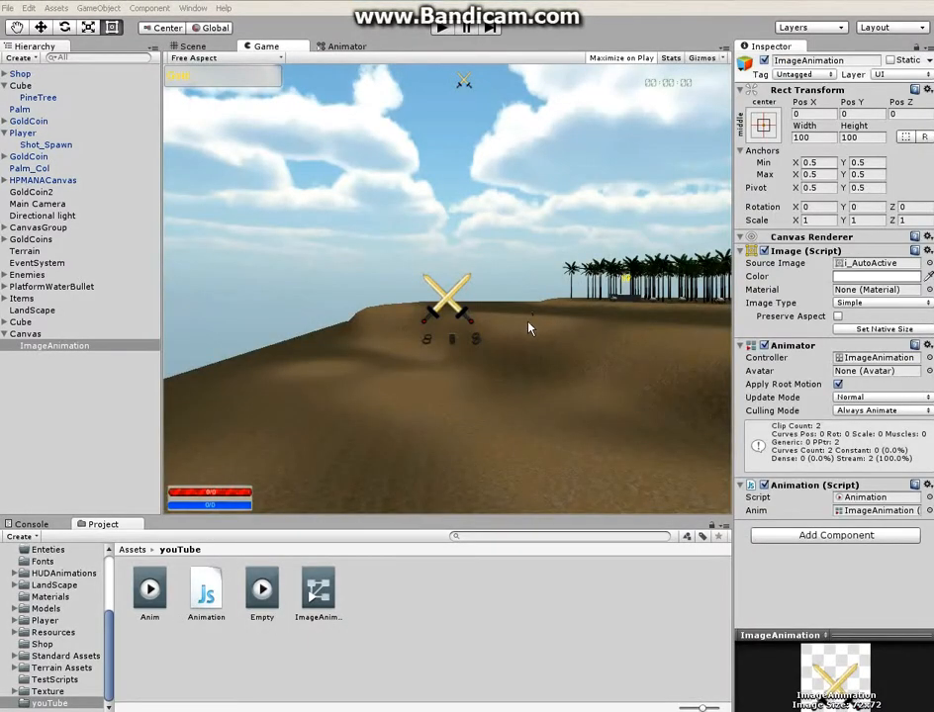